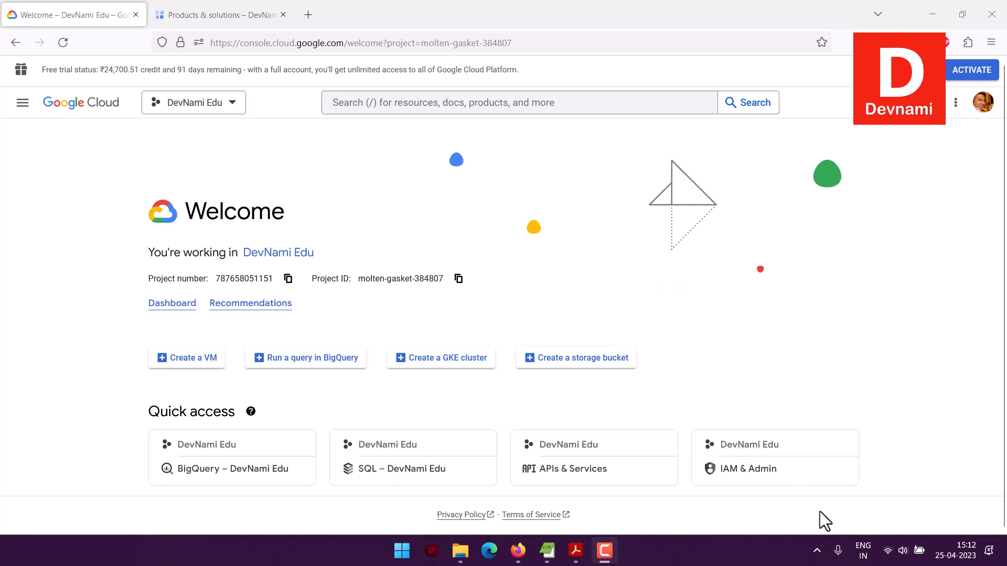
Step: Open the project's Dashboard in a new browser tab and close the existing Products & solutions tab
right_click(176, 304)
left_click(194, 317)
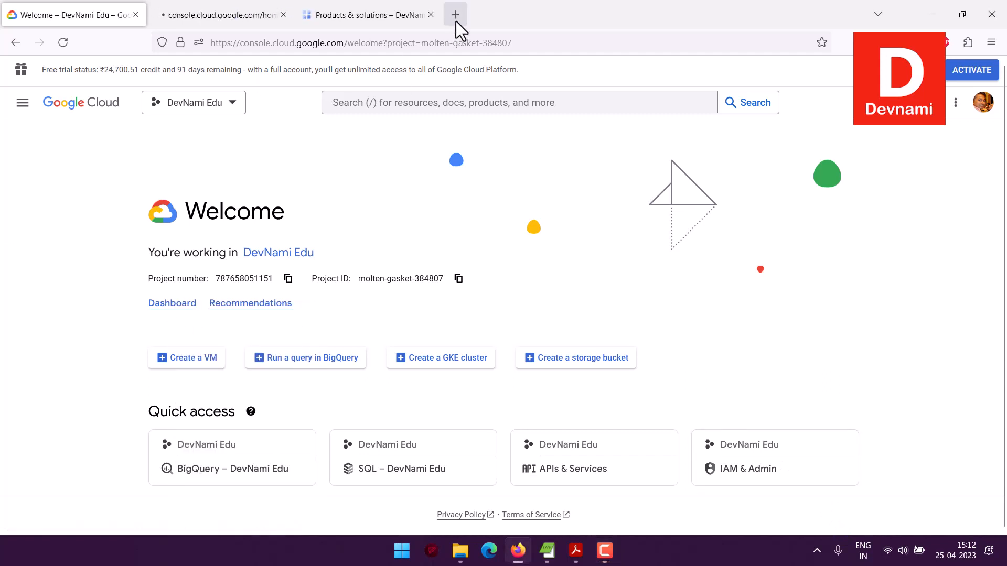
left_click(435, 15)
left_click(228, 3)
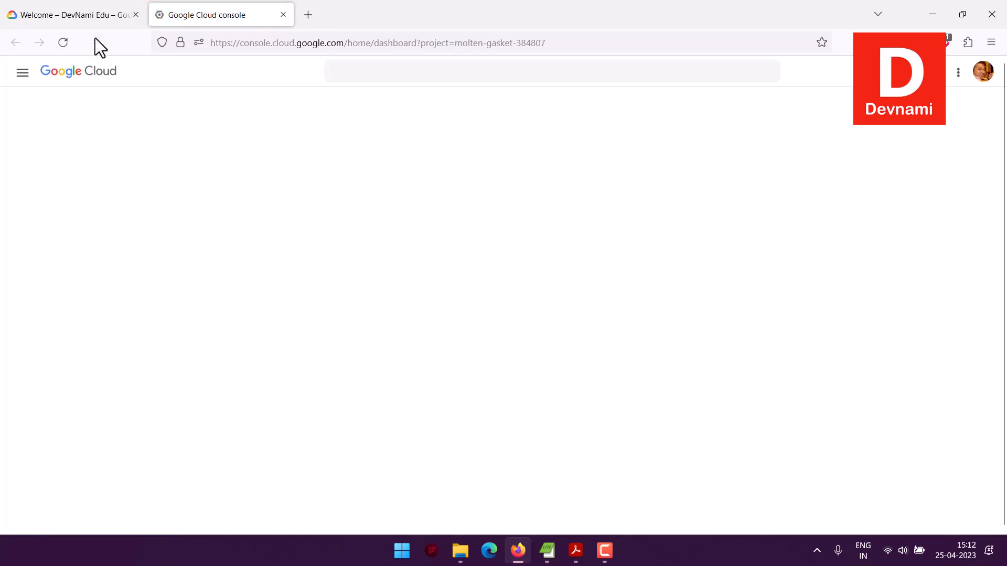
left_click(96, 22)
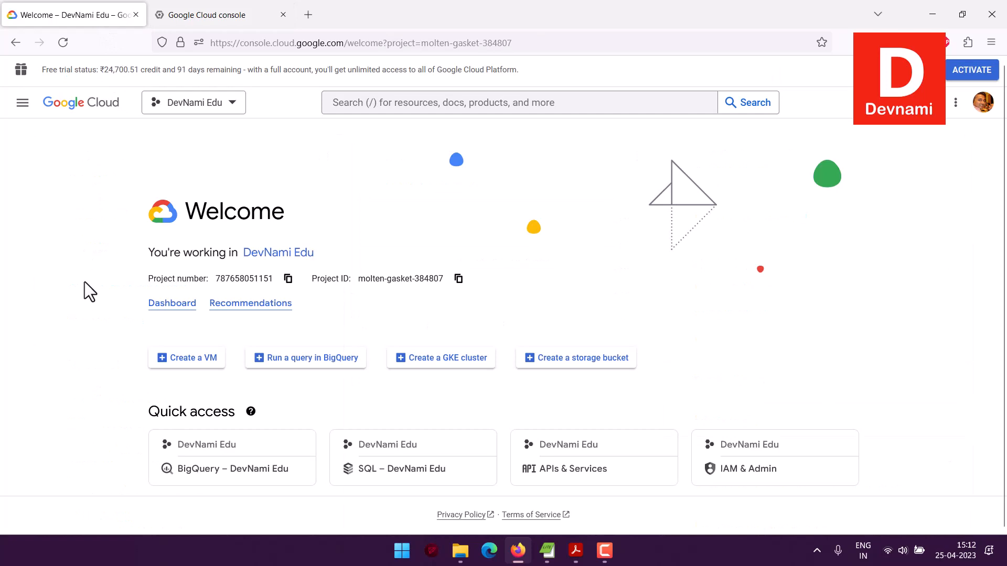
left_click(203, 17)
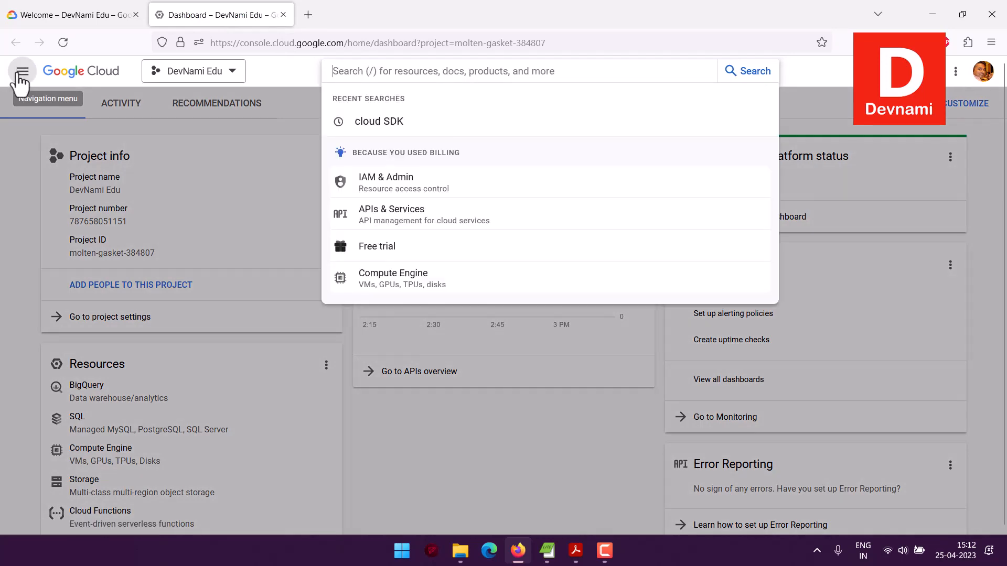
Step: Open the Products & solutions page and leave the Get Started interactive tutorial, dismissing its guidance tip
left_click(22, 72)
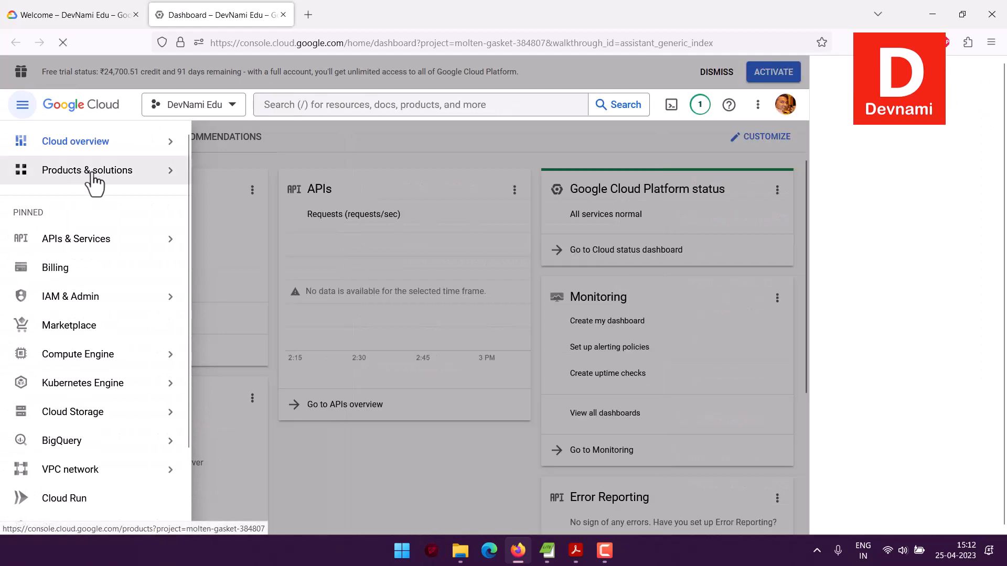
left_click(93, 176)
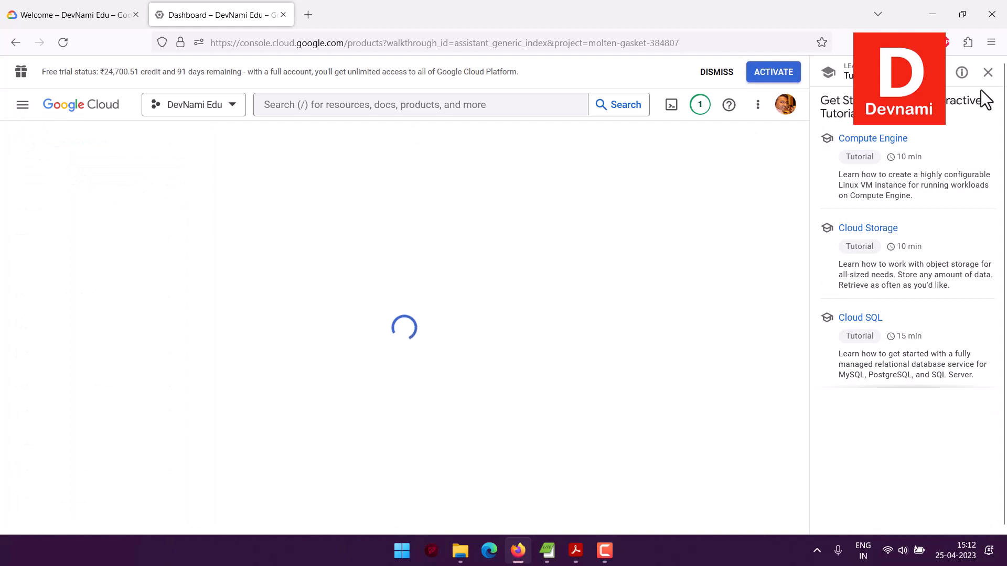
left_click(988, 73)
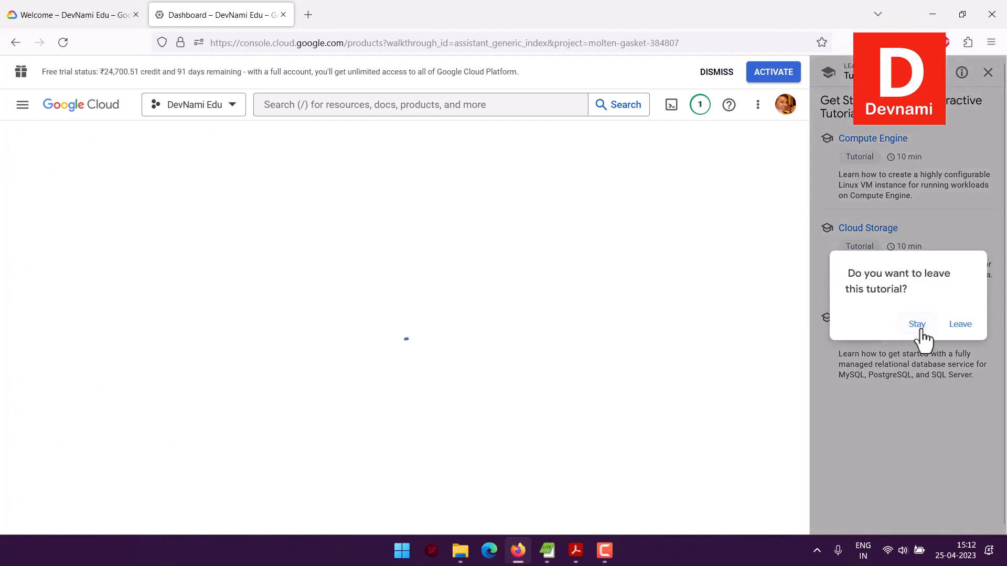
left_click(958, 325)
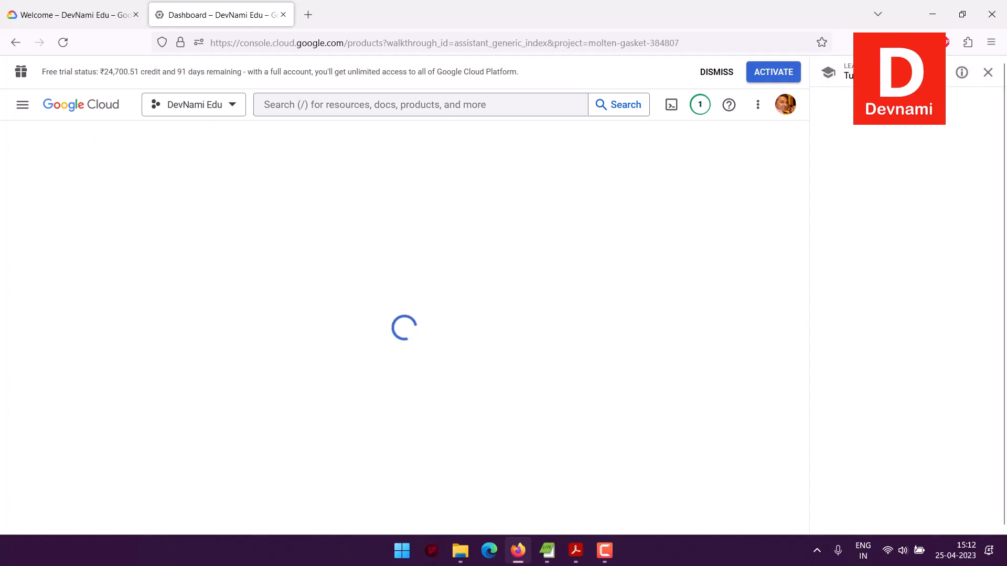
left_click(988, 73)
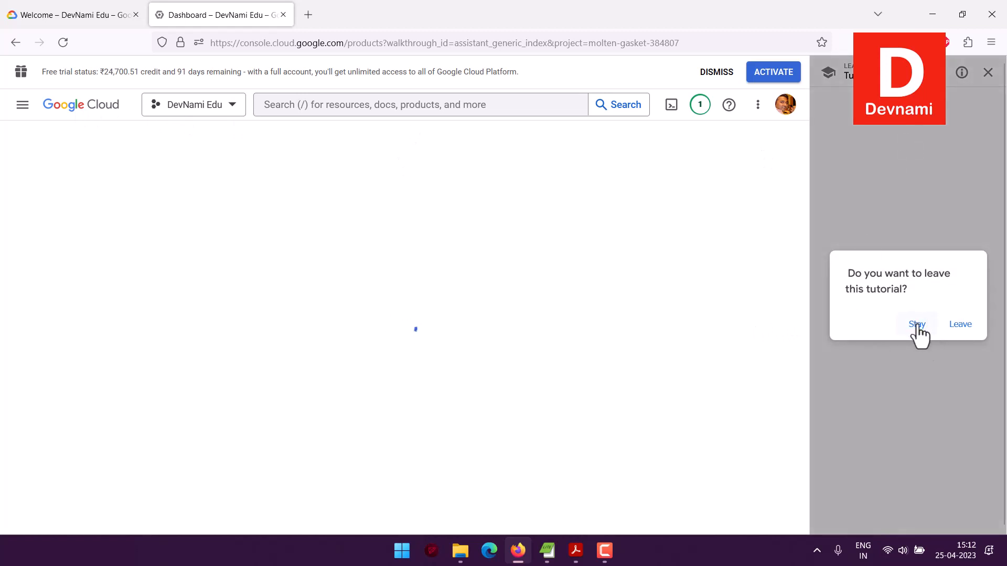
left_click(960, 325)
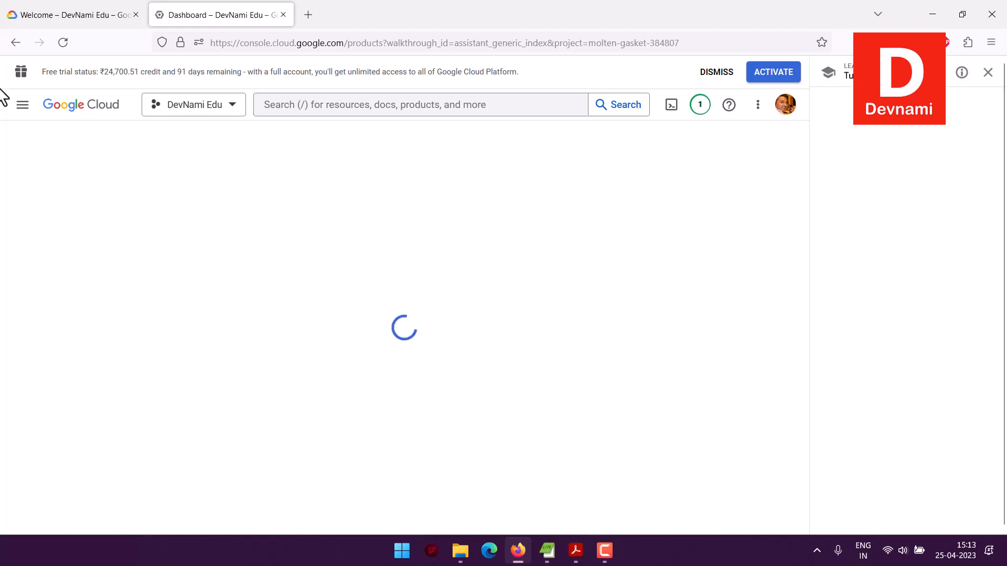
left_click(22, 106)
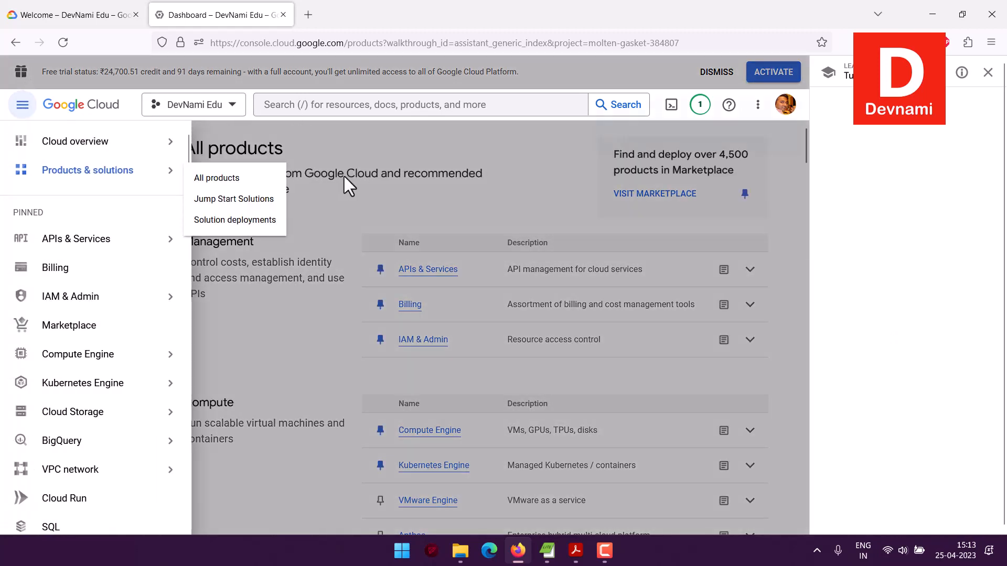
left_click(344, 177)
left_click(988, 73)
left_click(960, 324)
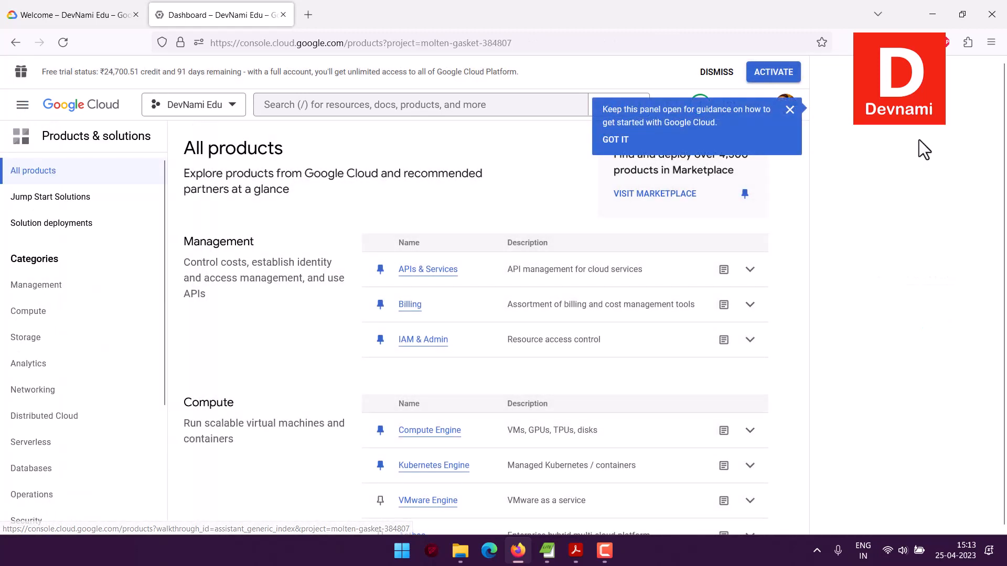
left_click(625, 138)
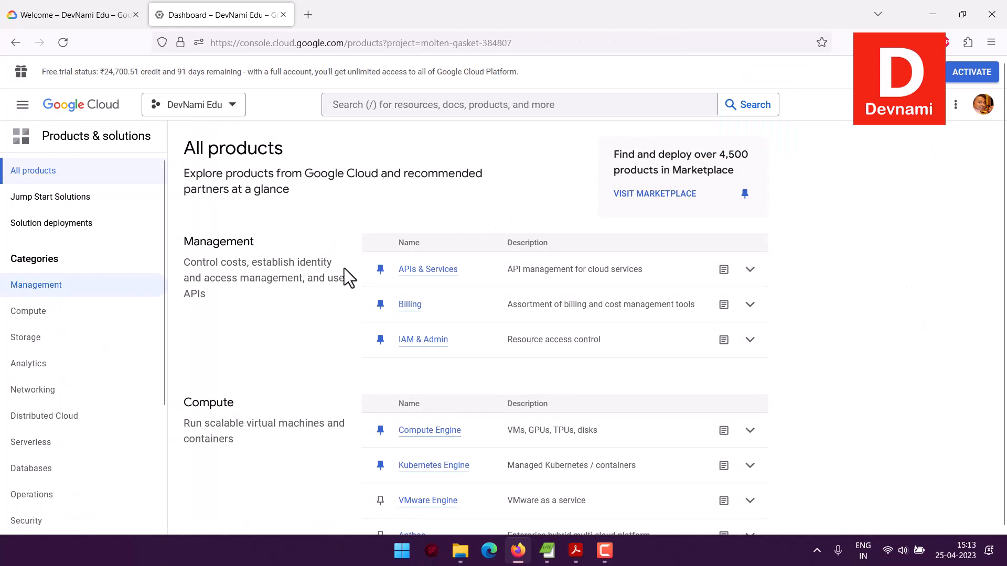
Step: Open Pub/Sub from the Analytics category of the All products list
scroll(326, 254, "down", 5)
scroll(326, 255, "down", 5)
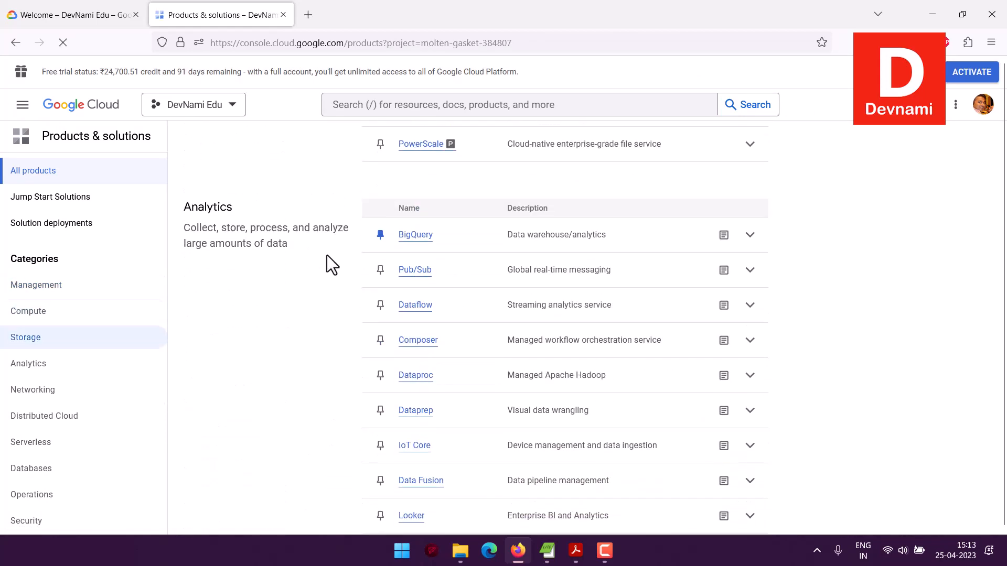
left_click(411, 272)
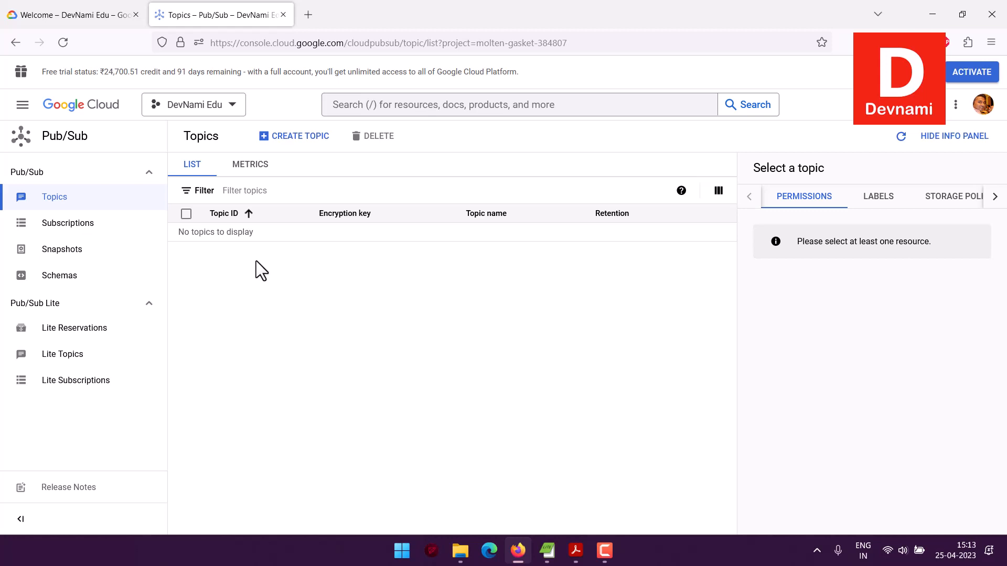
Step: Check the current project on the Welcome page and in the Pub/Sub page's project selector, without switching projects
left_click(21, 20)
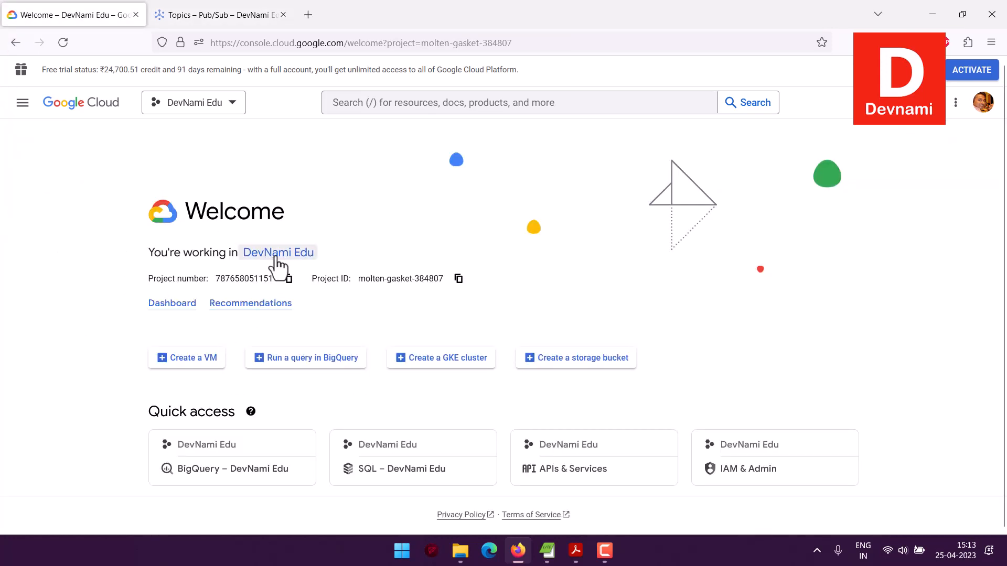
left_click_drag(152, 253, 346, 257)
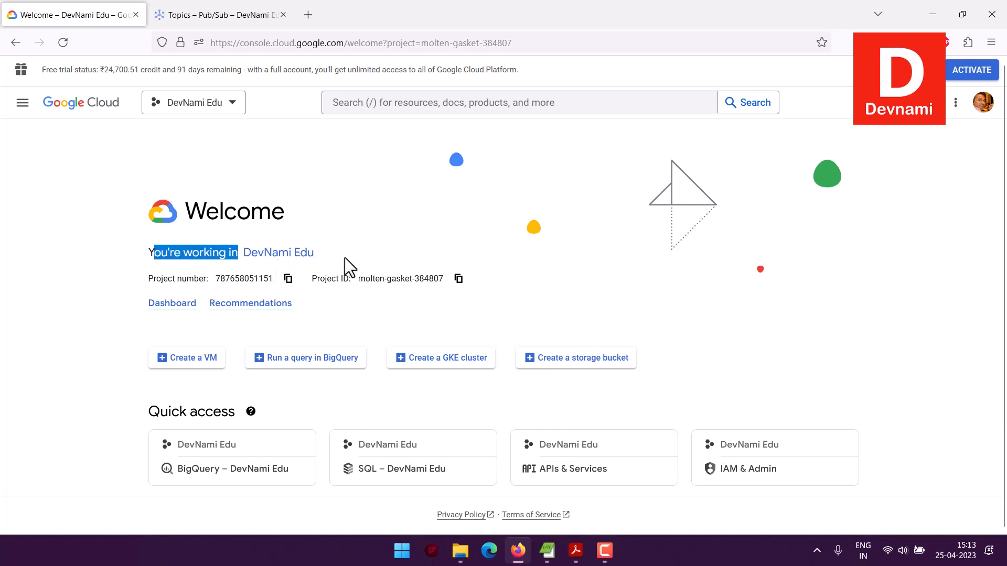
left_click(346, 257)
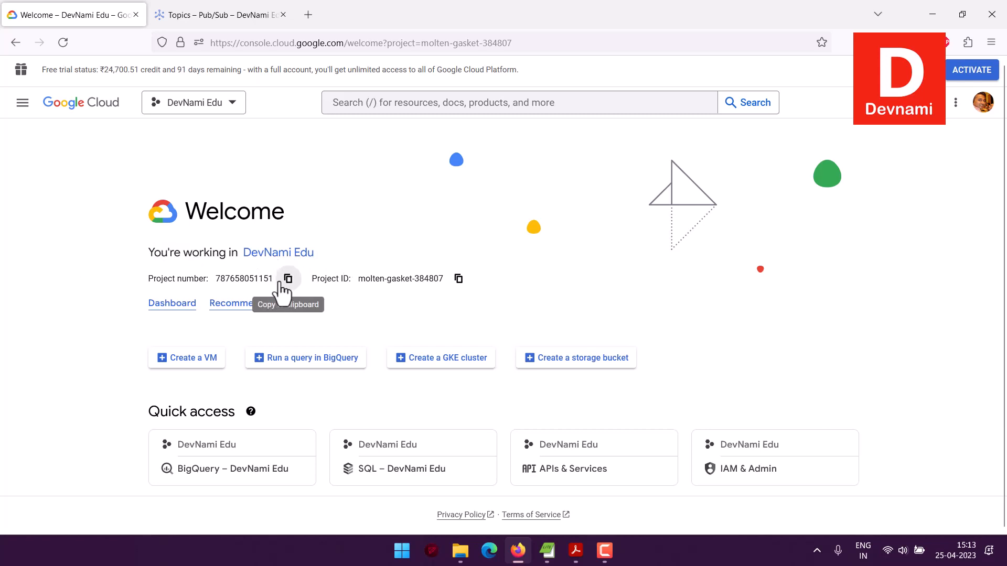
left_click(225, 15)
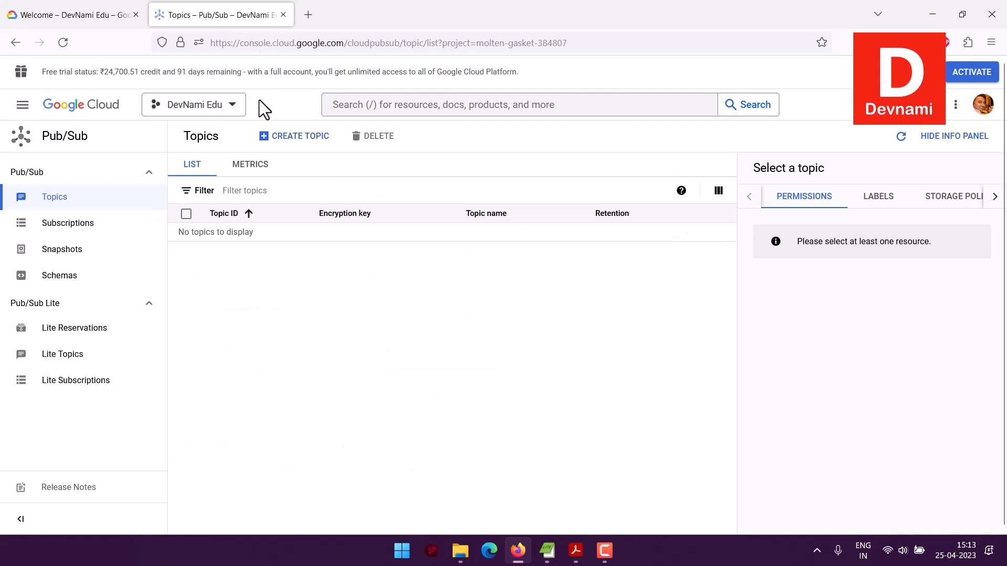
left_click(231, 107)
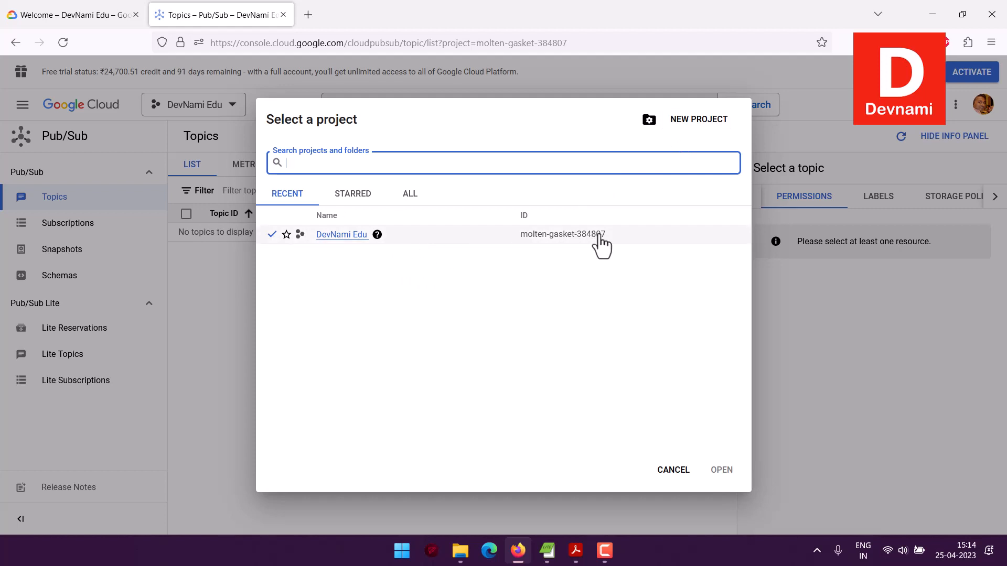
left_click(673, 470)
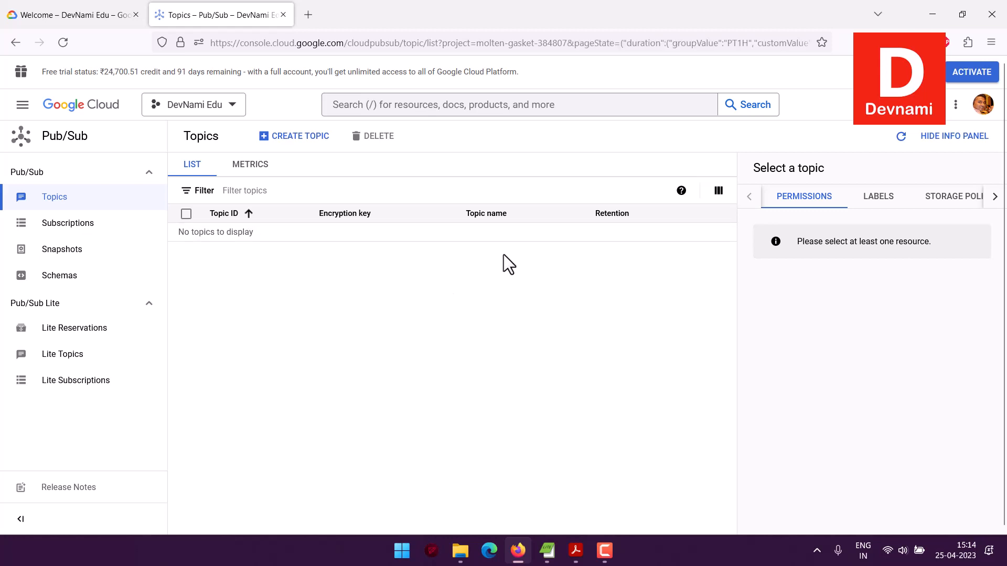
Step: Create a Pub/Sub topic with the ID MyTopic, keeping the default subscription and the Google-managed encryption key
left_click(290, 137)
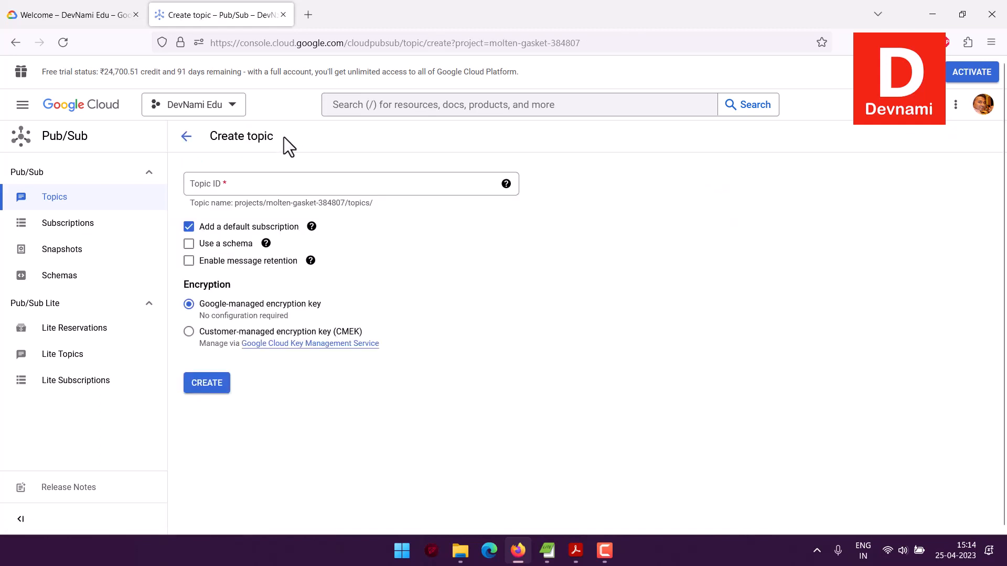
left_click(208, 186)
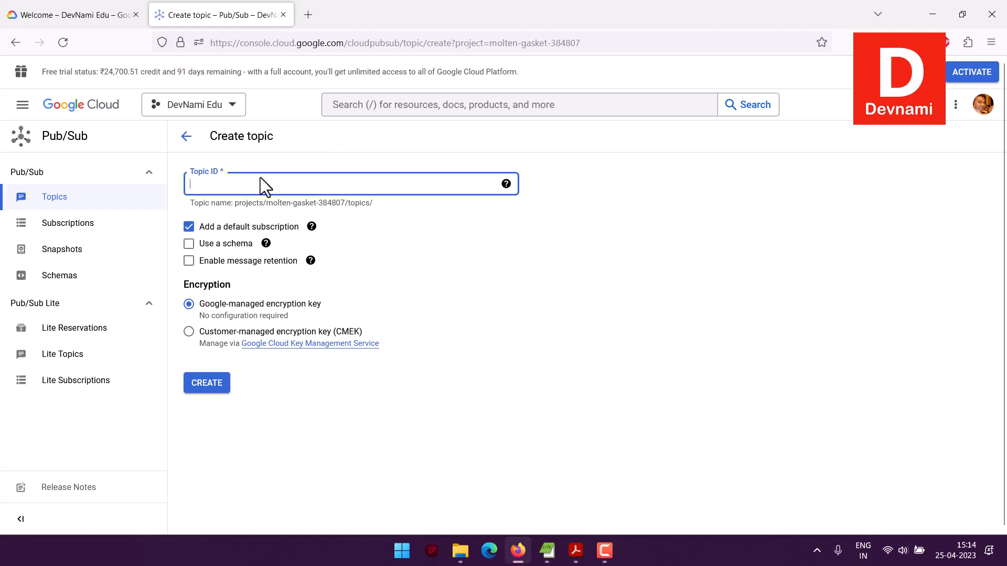
type("MyTo")
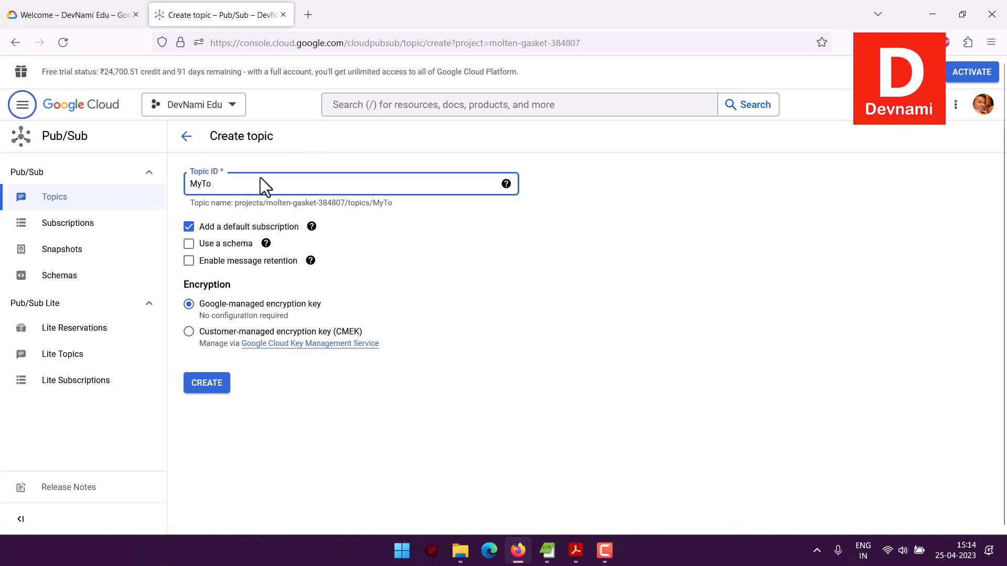
type("pic")
left_click(210, 385)
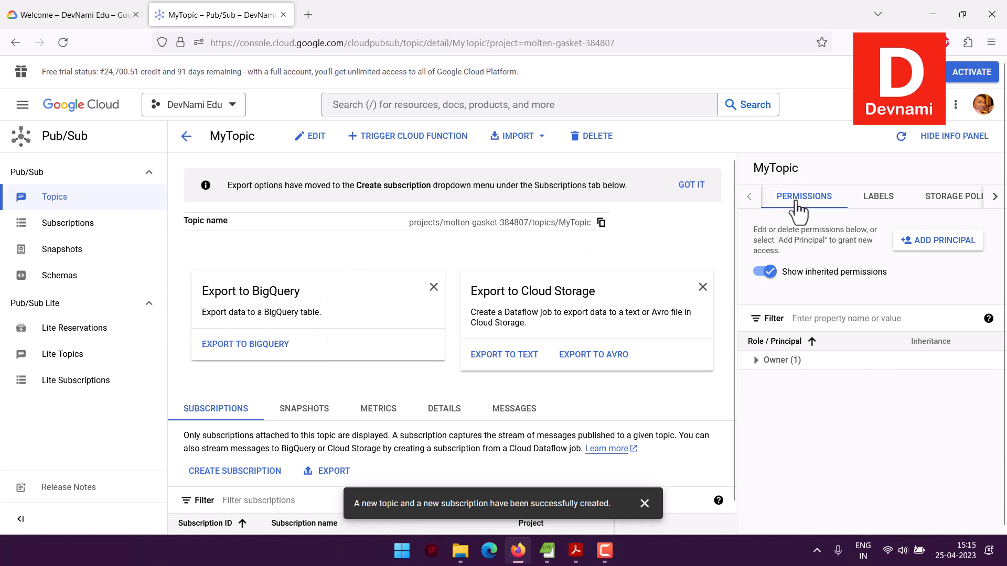
Step: Review the labels, storage policy and activity of MyTopic in its info panel
left_click(881, 202)
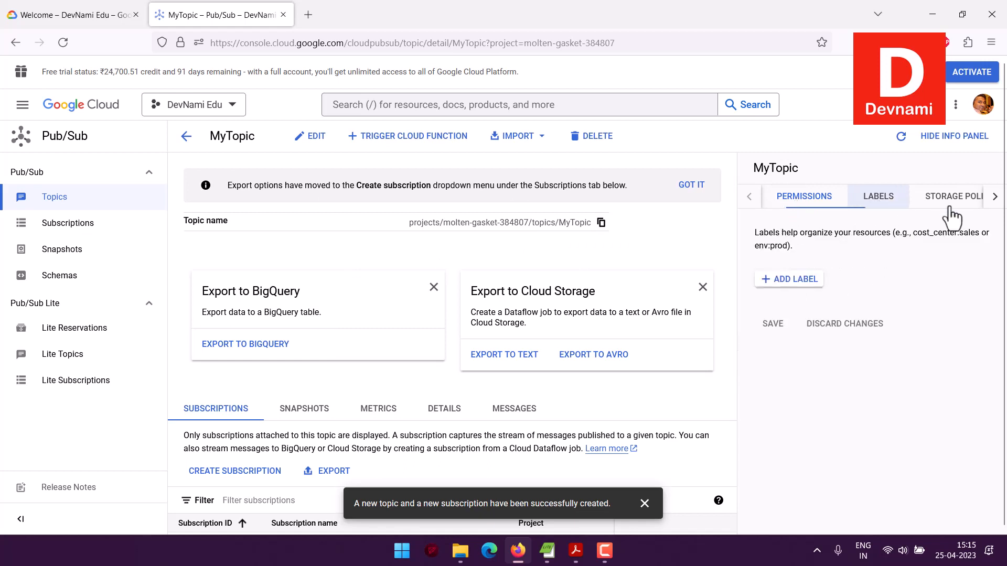
left_click(951, 210)
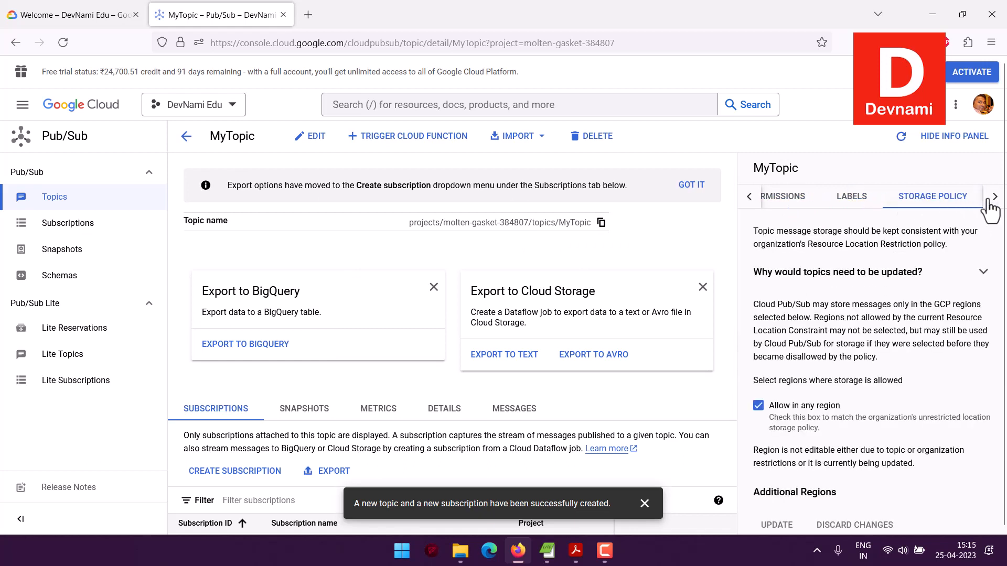
scroll(965, 240, "down", 1)
scroll(976, 215, "up", 1)
left_click(994, 196)
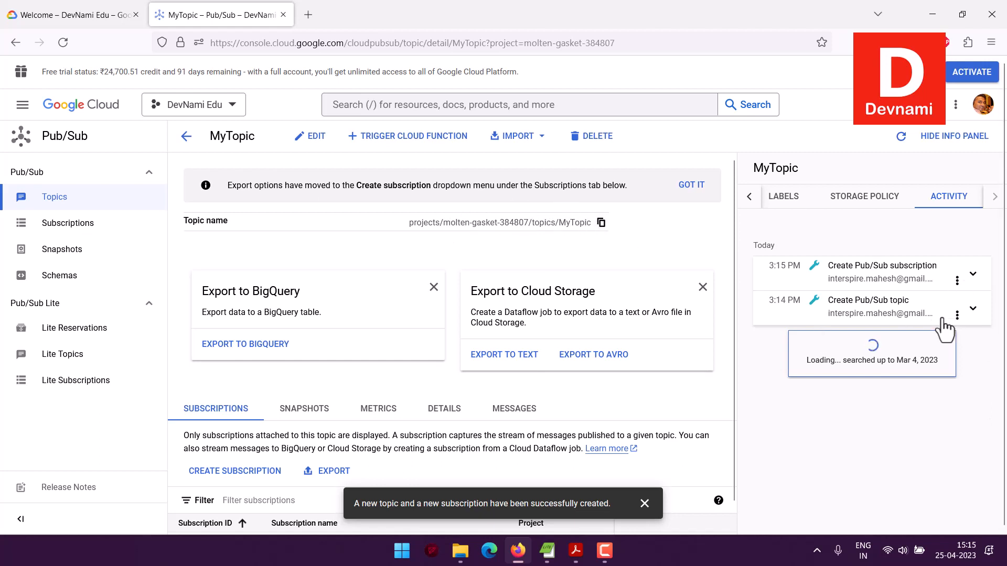
left_click(786, 198)
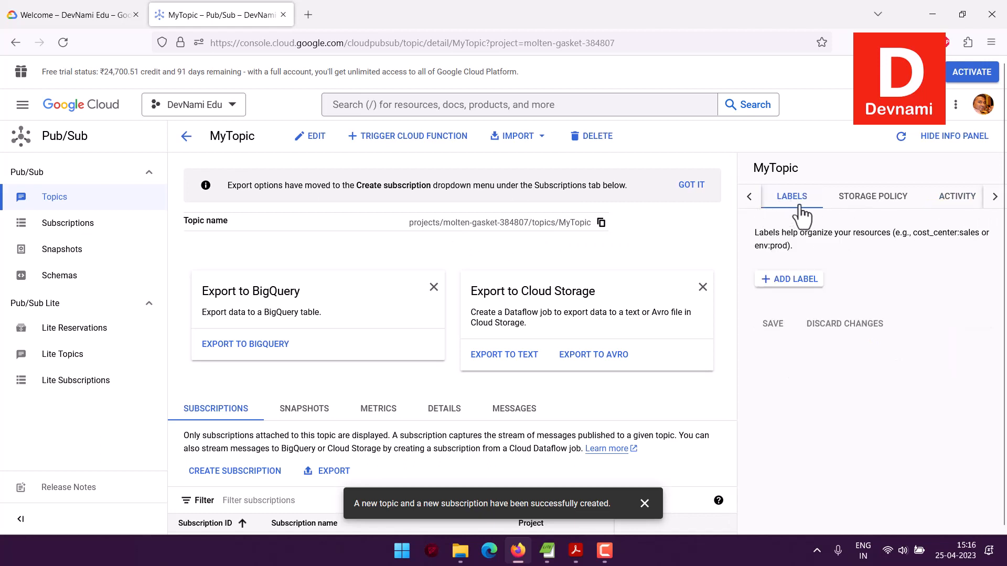
Step: Dismiss the creation notification and review MyTopic's subscriptions, snapshots, metrics and details
scroll(363, 304, "down", 1)
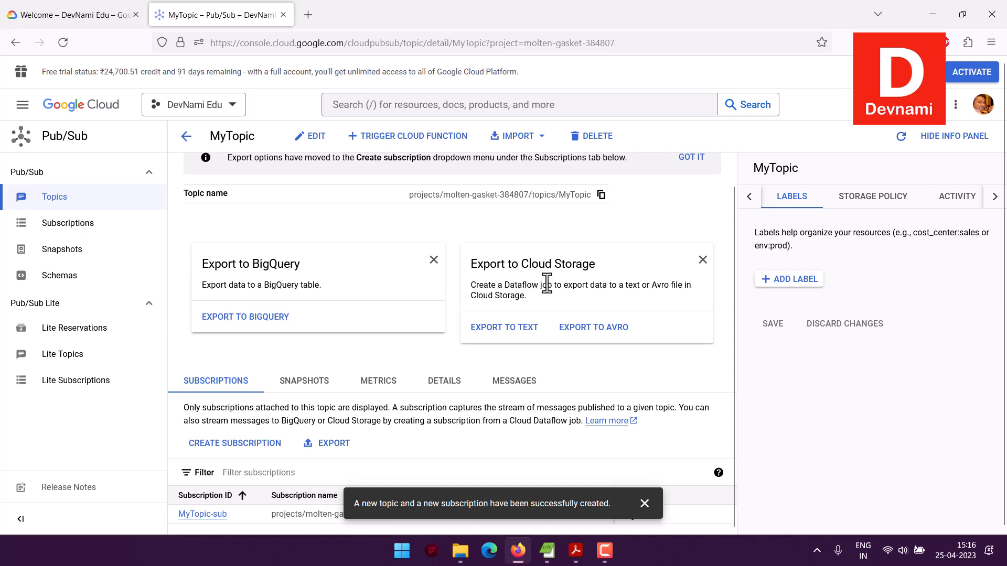
scroll(389, 338, "down", 1)
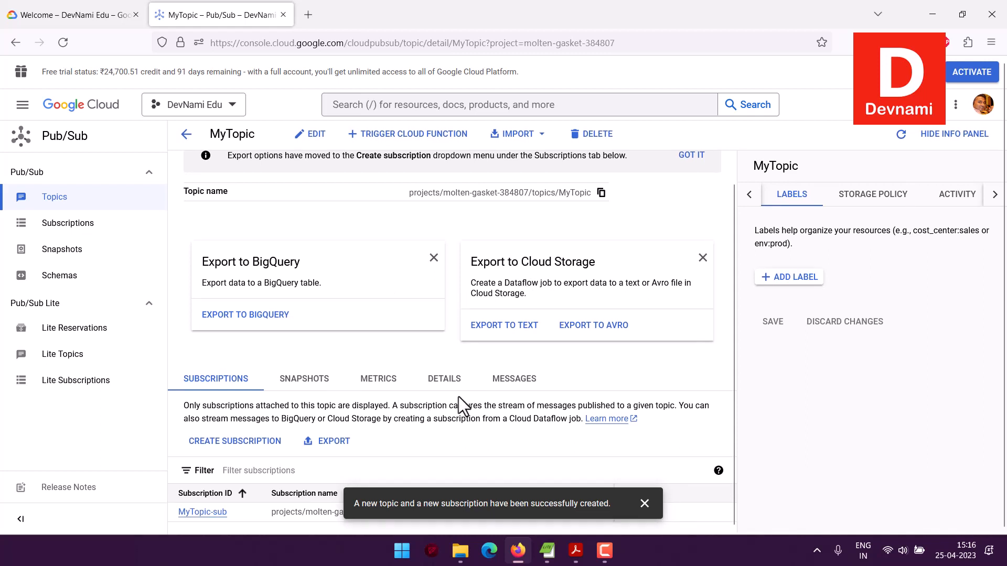
left_click(645, 504)
scroll(489, 450, "down", 1)
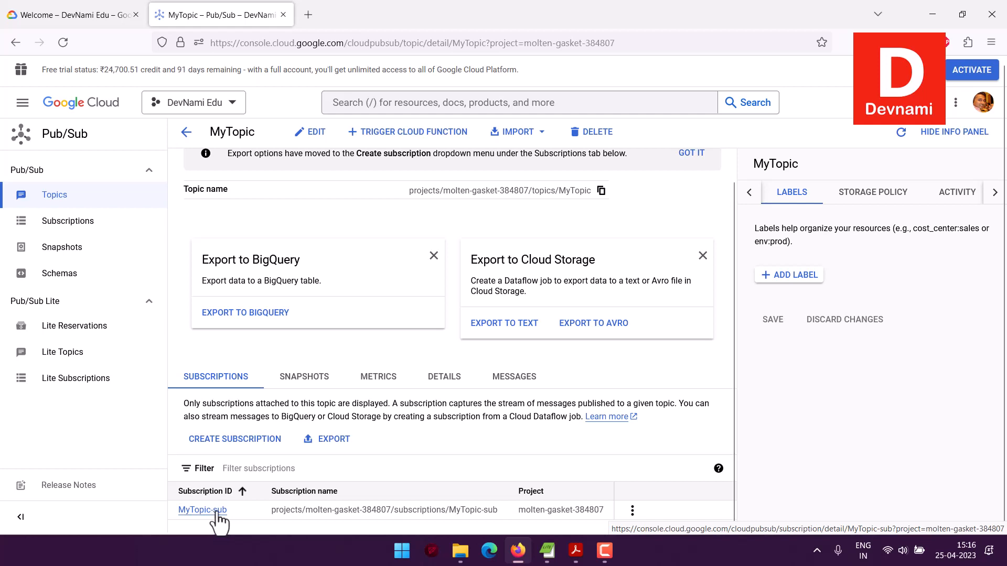
left_click(305, 379)
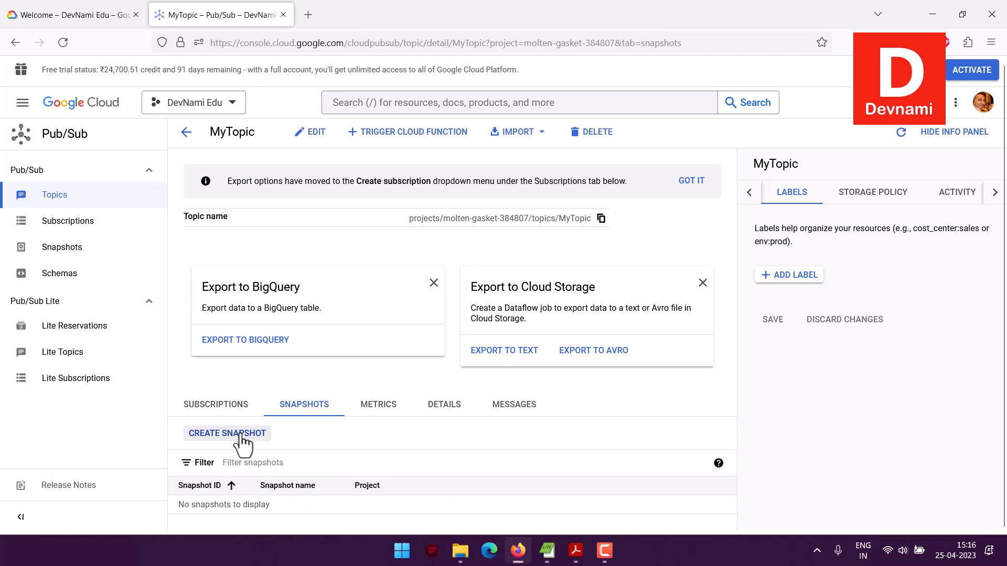
left_click(416, 420)
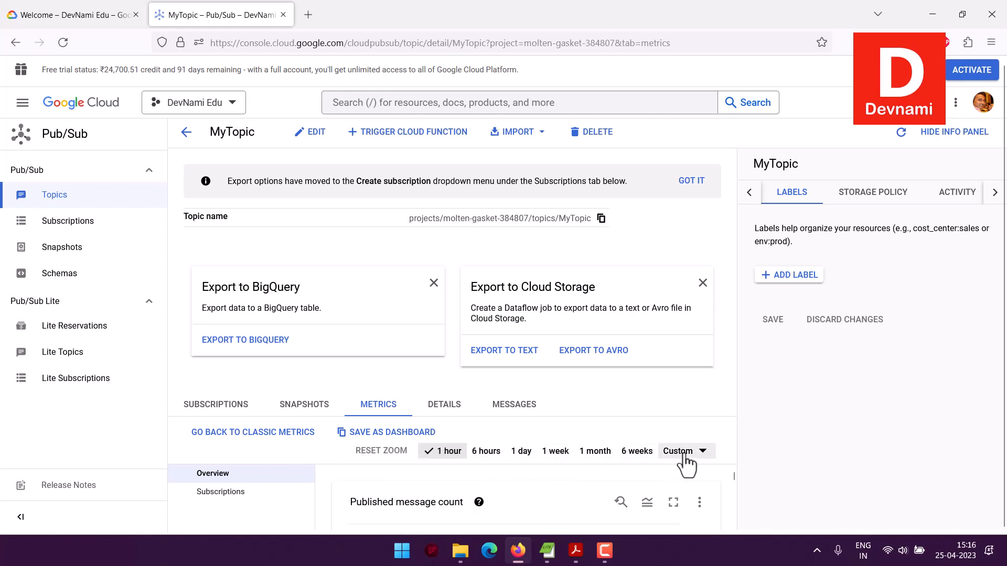
left_click(445, 419)
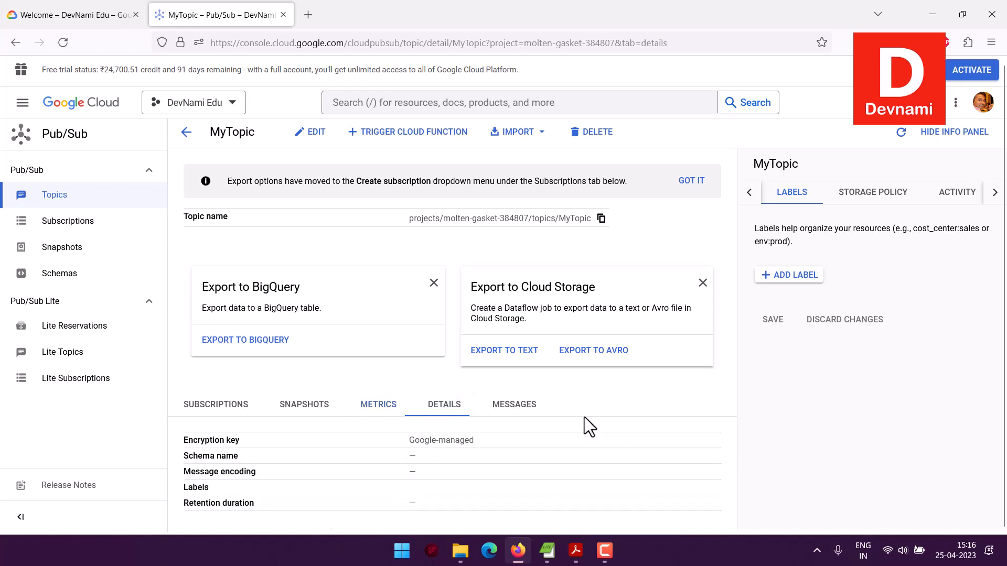
Step: Review MyTopic's message publishing and pulling instructions and its available import sources, without starting an import
left_click(501, 409)
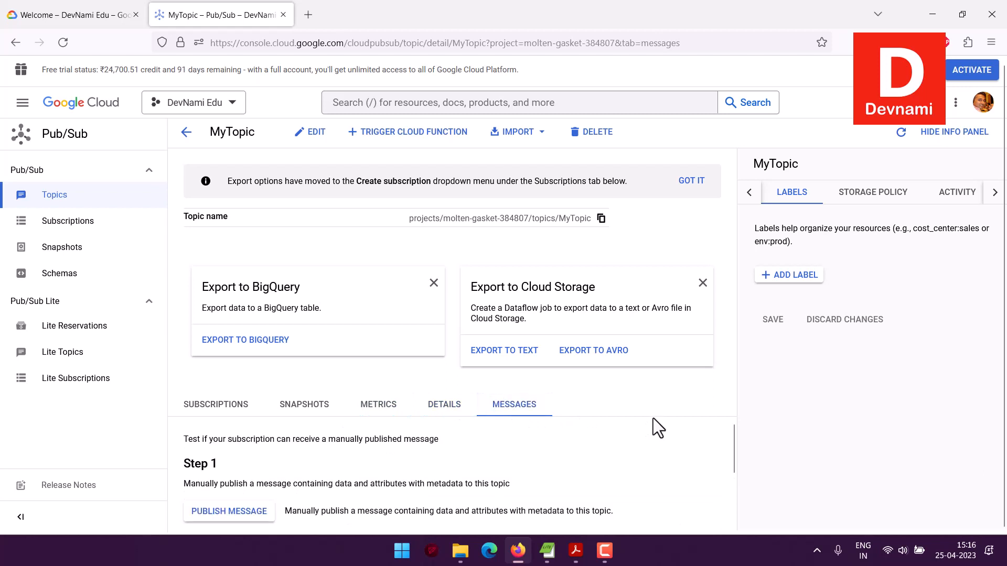
scroll(653, 418, "down", 2)
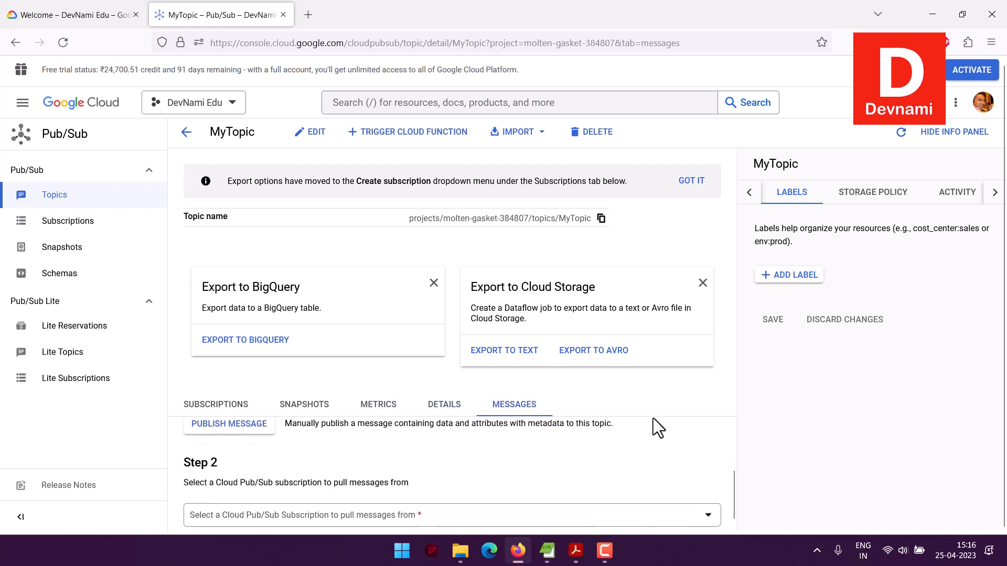
scroll(653, 418, "up", 2)
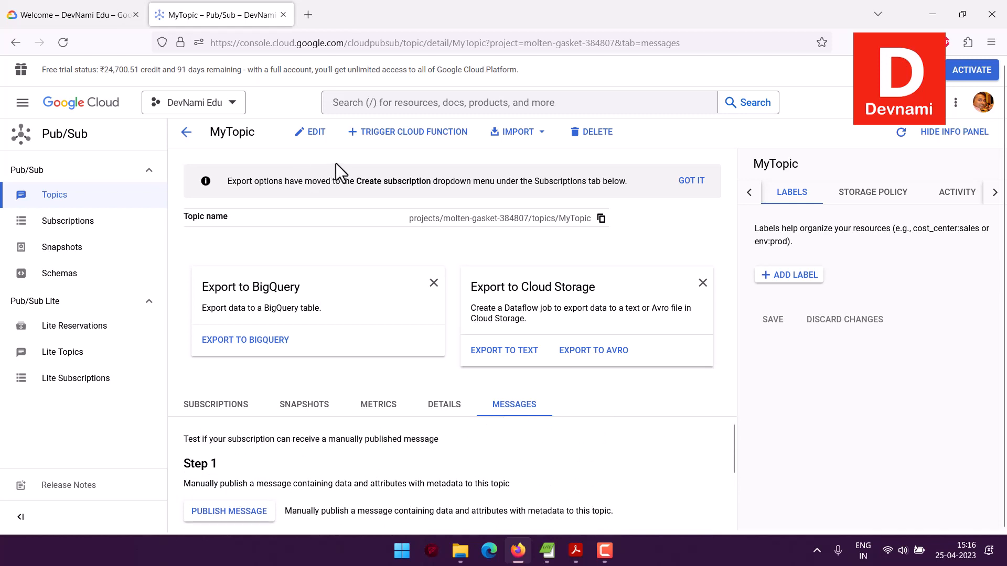
left_click(543, 137)
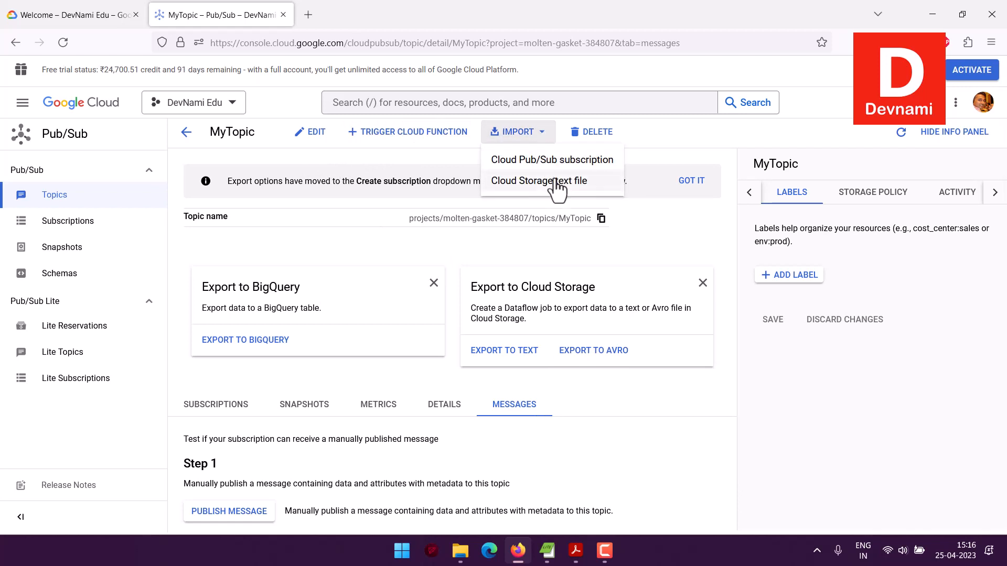
left_click(447, 171)
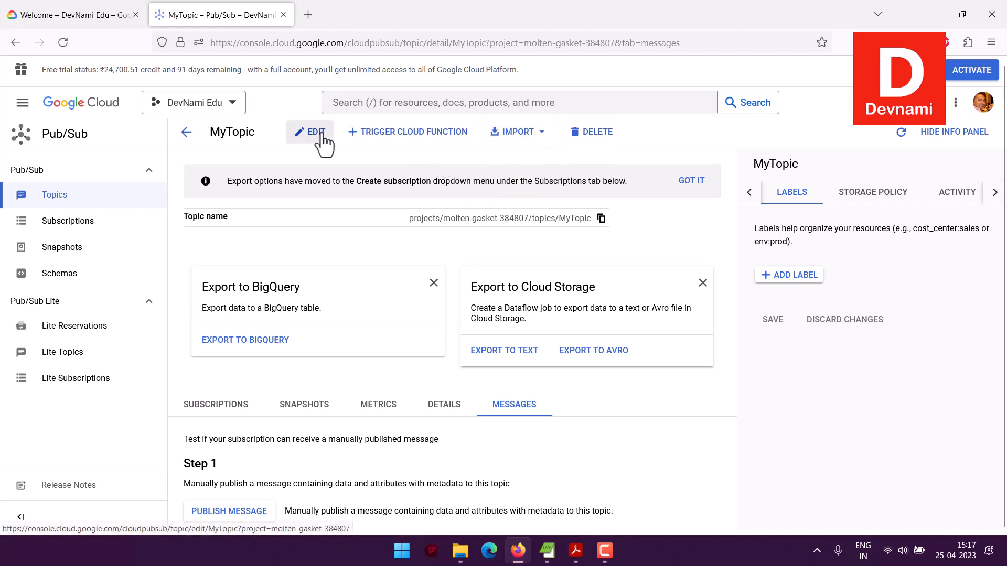
Step: Open the list of Pub/Sub subscriptions for the project
left_click(72, 222)
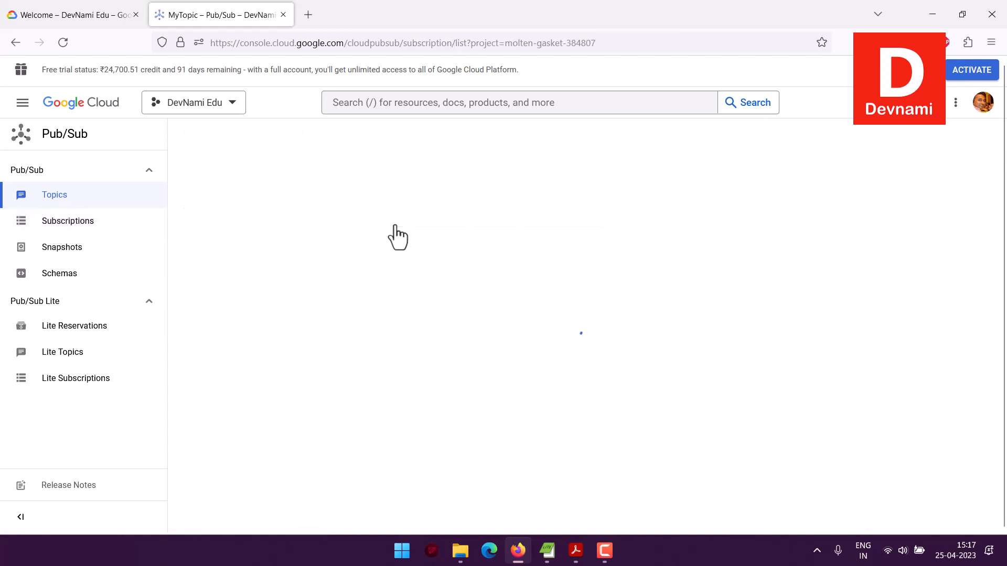
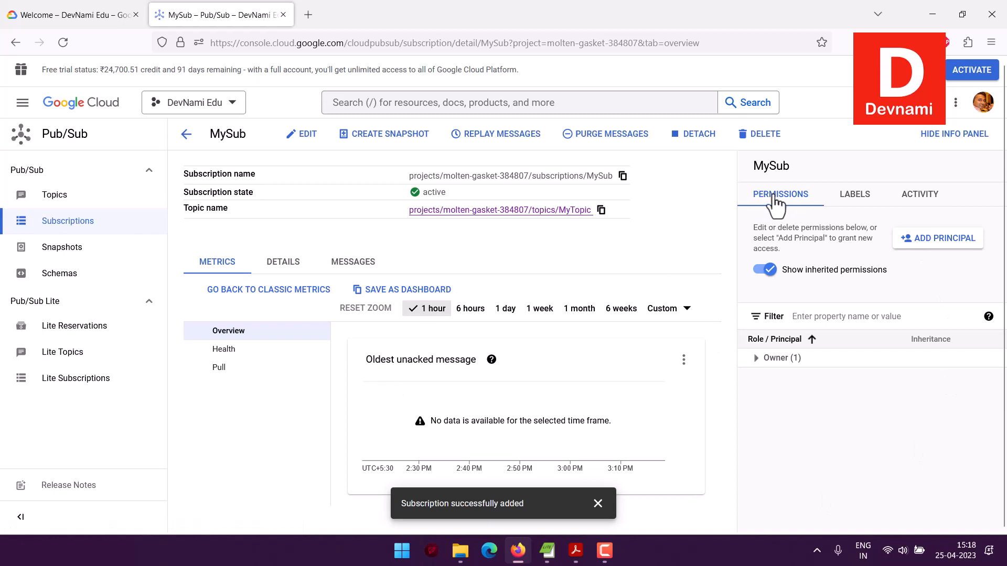
Step: Review MySub's labels and activity in its info panel and return to its permissions
left_click(854, 197)
left_click(921, 201)
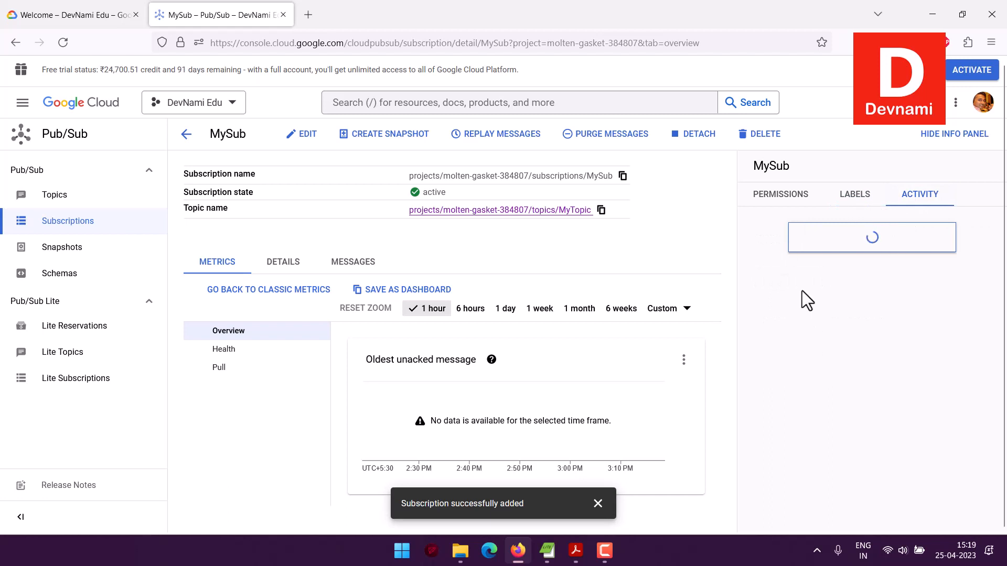
left_click(780, 203)
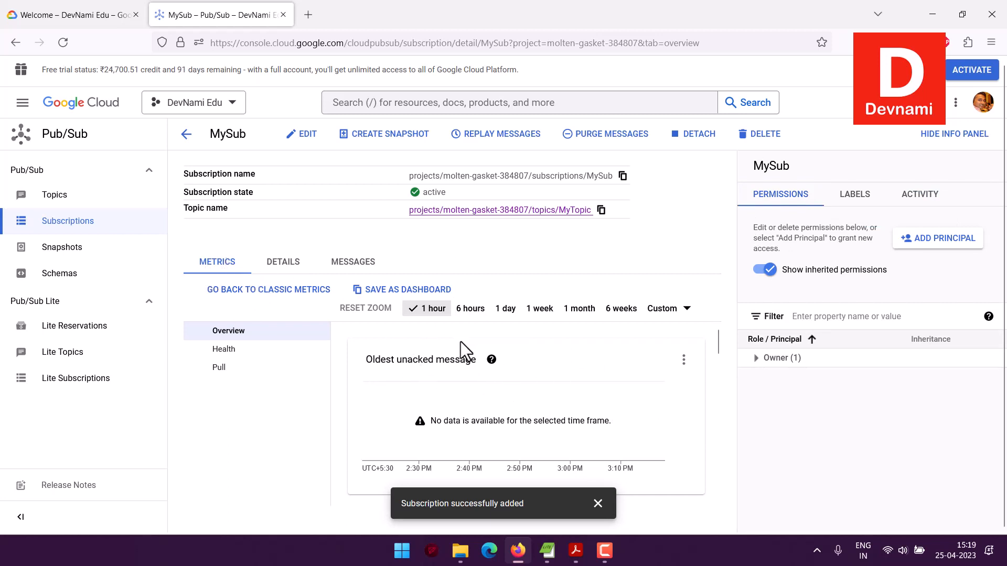
Step: Review MySub's subscription details and its instructions for pulling and acknowledging messages
left_click(277, 264)
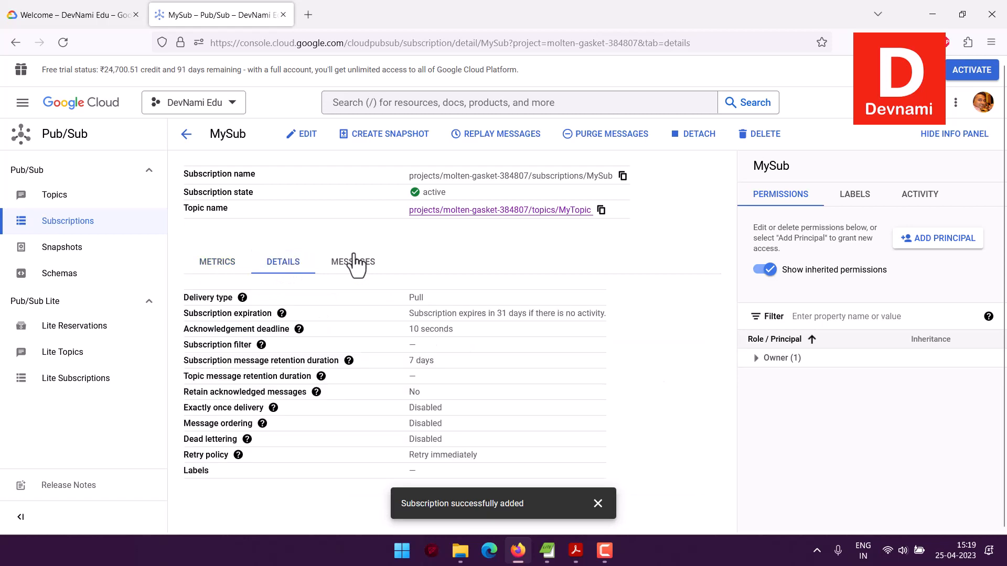
mouse_move(388, 301)
left_mouse_down()
mouse_move(483, 449)
mouse_move(484, 466)
mouse_move(404, 290)
left_mouse_up()
left_click(350, 264)
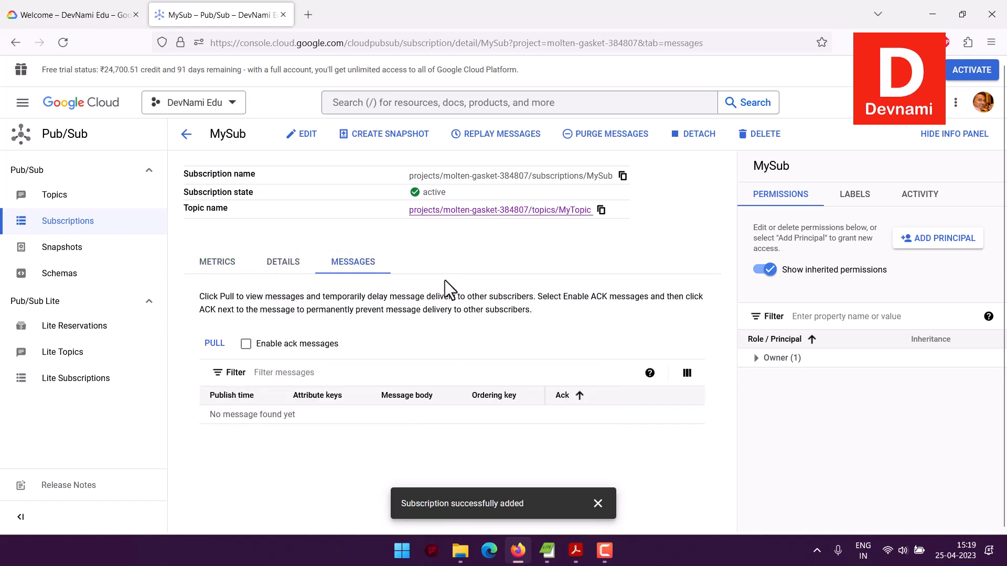
left_click_drag(201, 297, 573, 309)
left_click(572, 309)
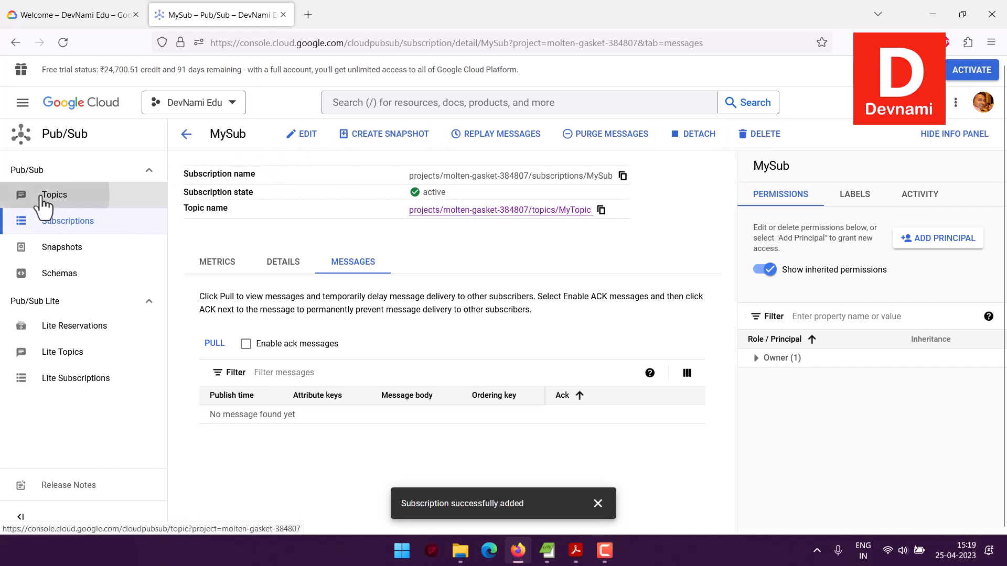
Step: Open MyTopic from the topics list and show its message publishing and pulling section
left_click(163, 195)
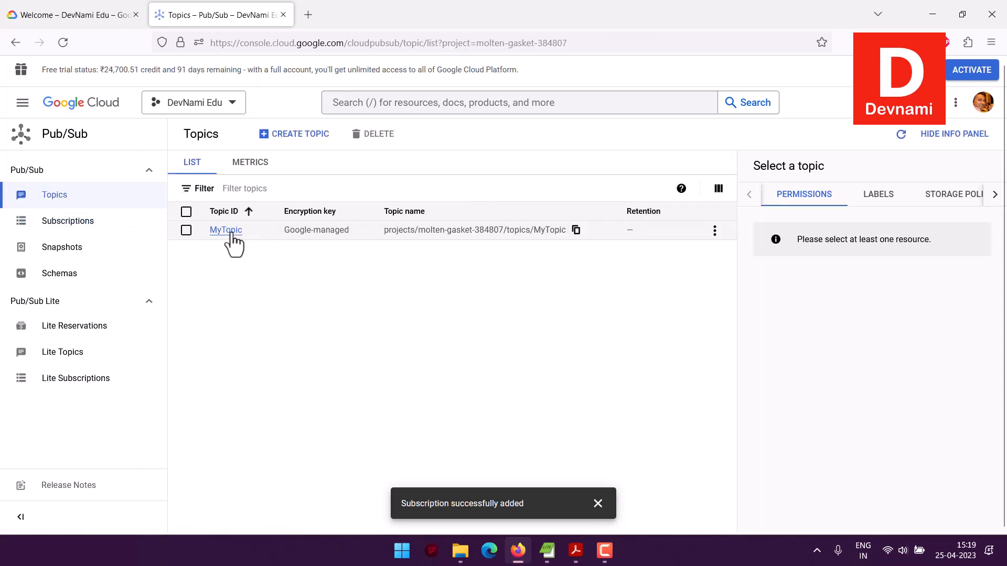
left_click(225, 230)
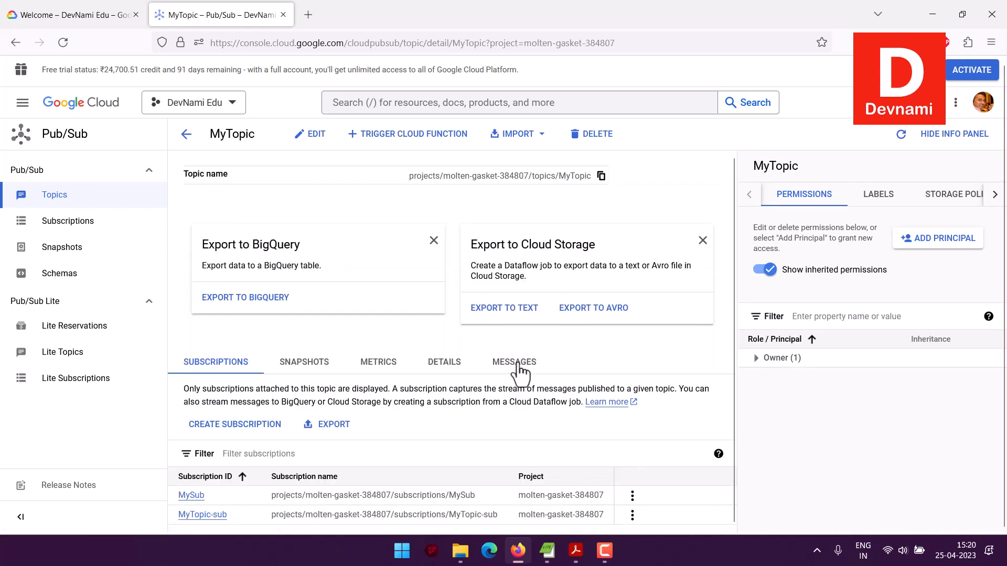
left_click(516, 366)
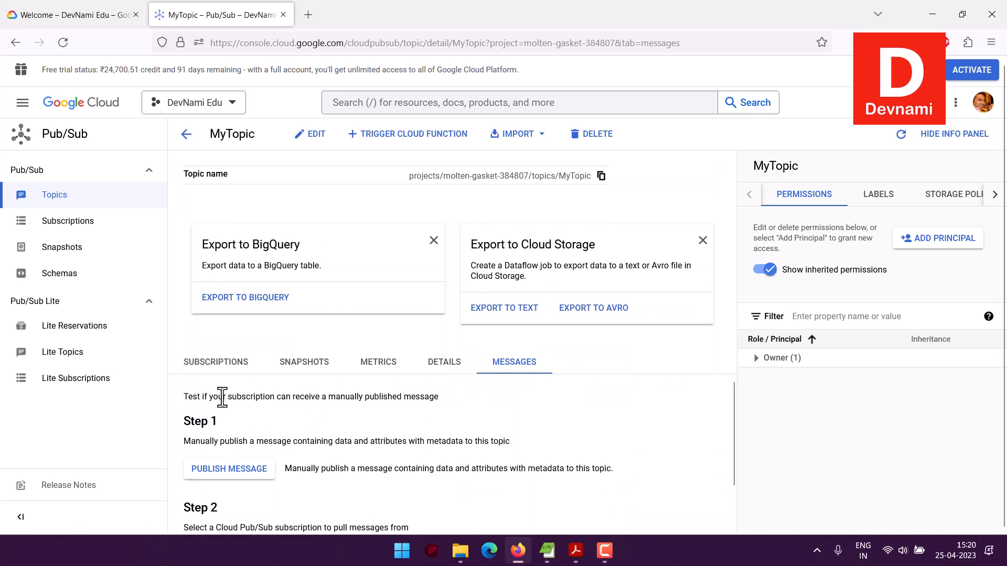
left_click_drag(188, 397, 449, 397)
left_click(450, 398)
scroll(409, 396, "down", 1)
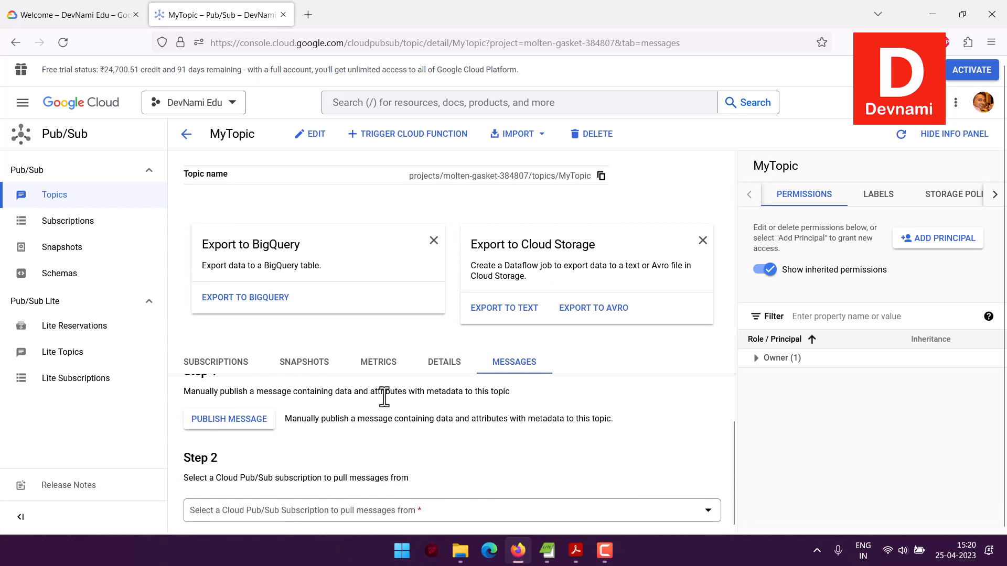
Step: Publish one message with the body "Hi, This is DevNami GCP Demo!" to MyTopic and dismiss the notification
left_click(251, 421)
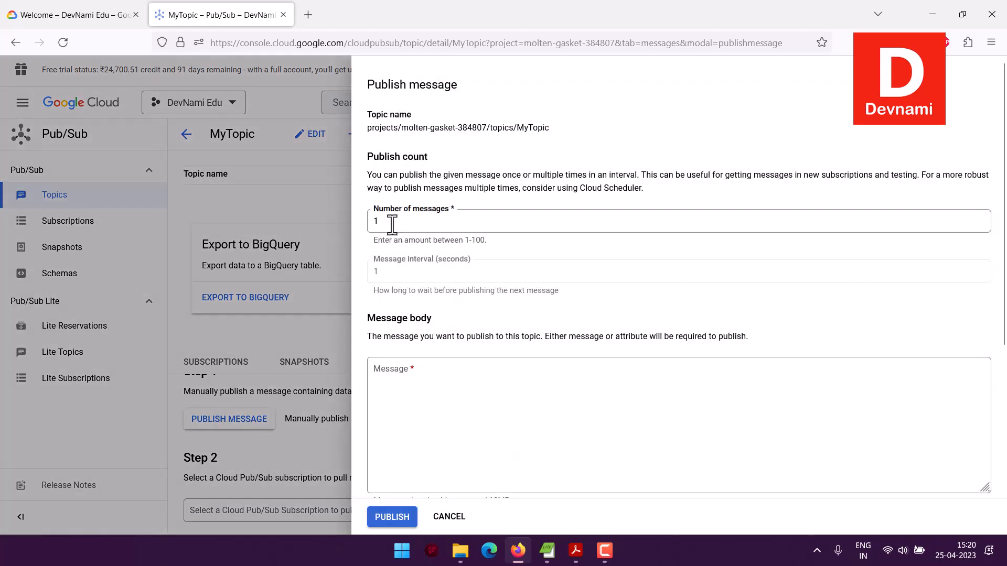
left_click(403, 375)
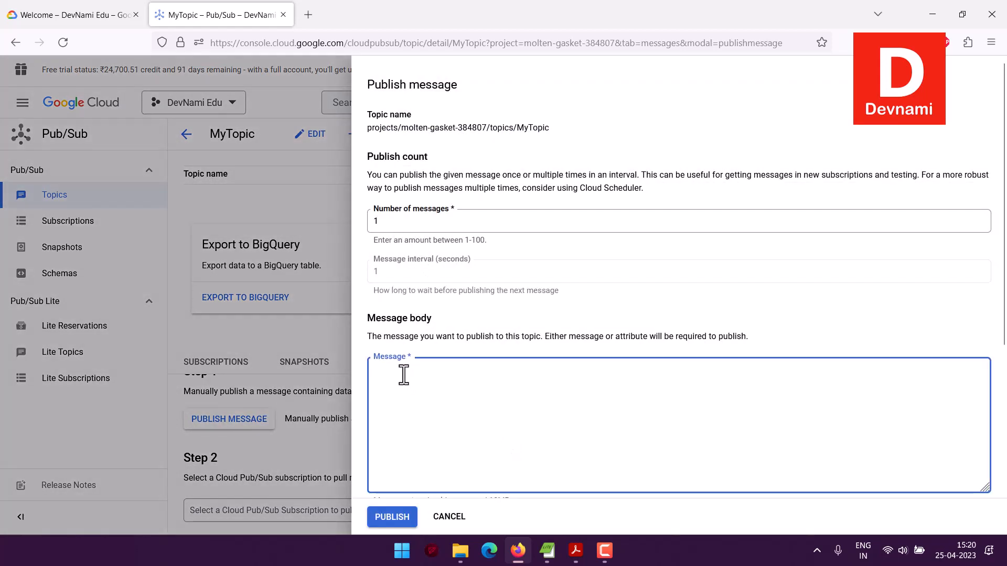
type("Hi, This is DevNami G")
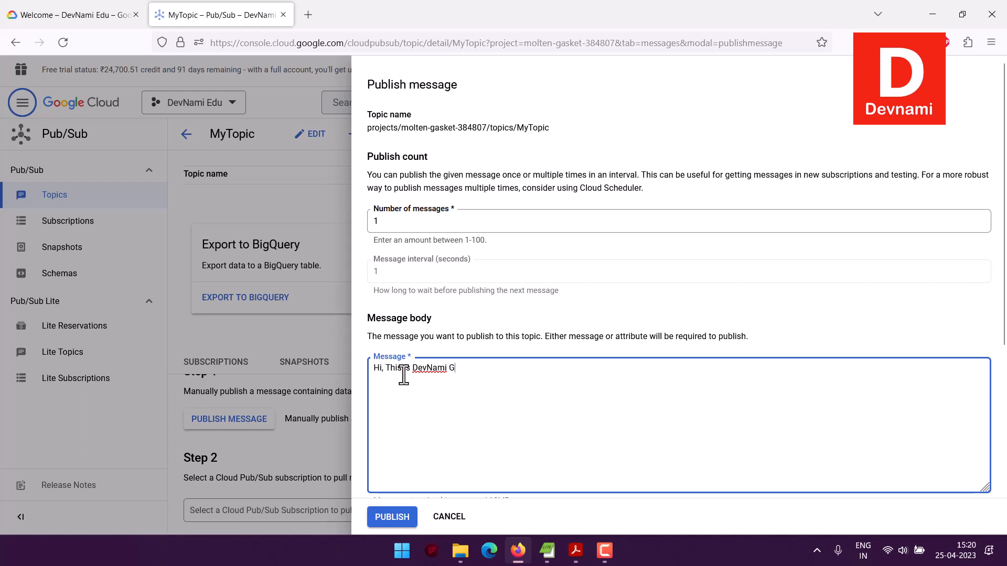
type("emo!")
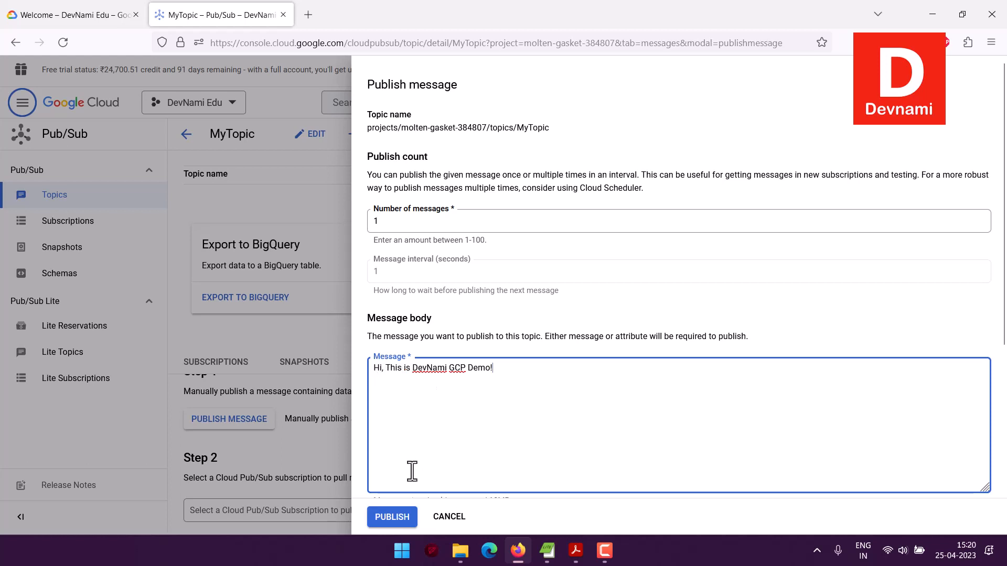
left_click(392, 517)
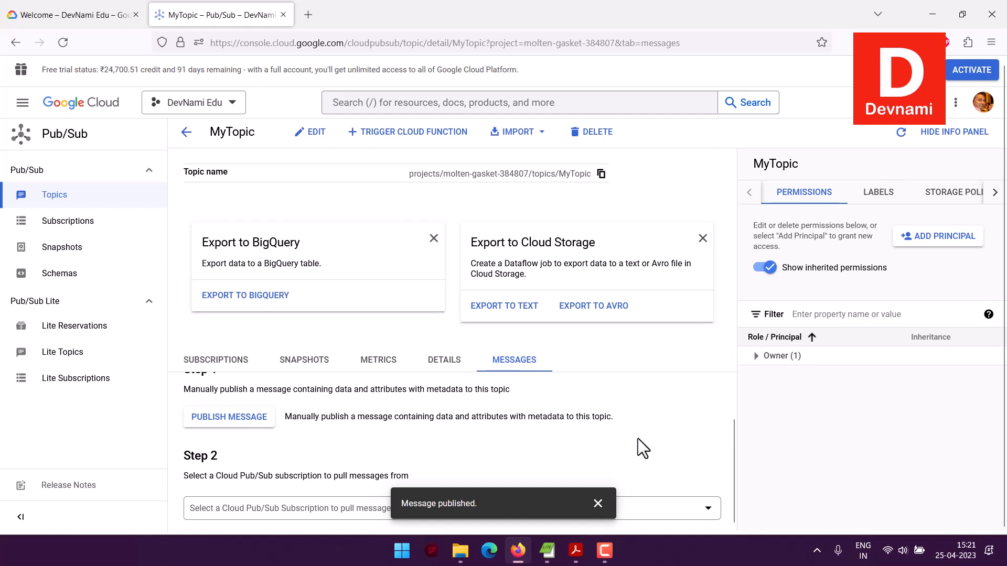
left_click(597, 503)
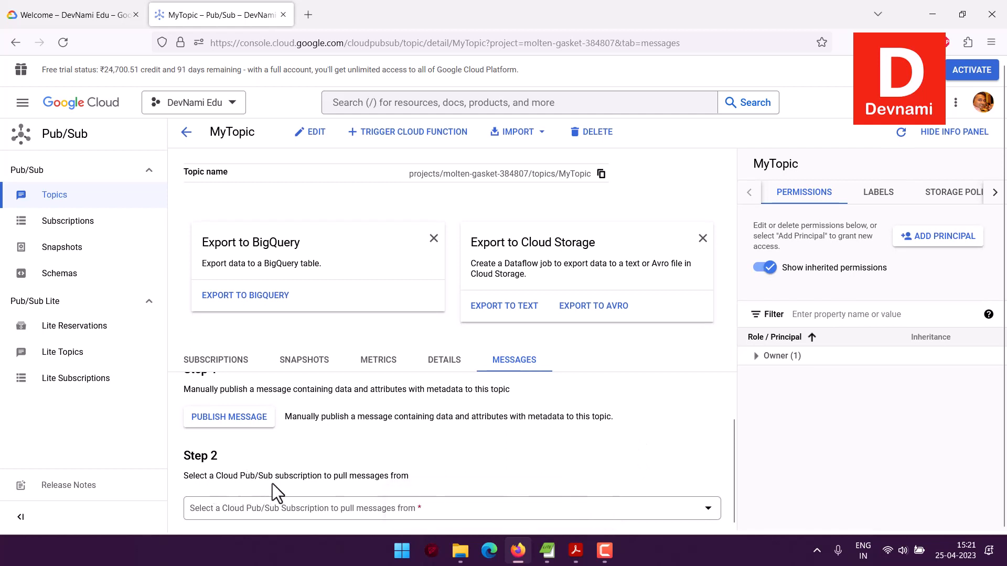
Step: Pull messages from the MySub subscription without enabling ack messages and check the pulled message's body
left_click(300, 514)
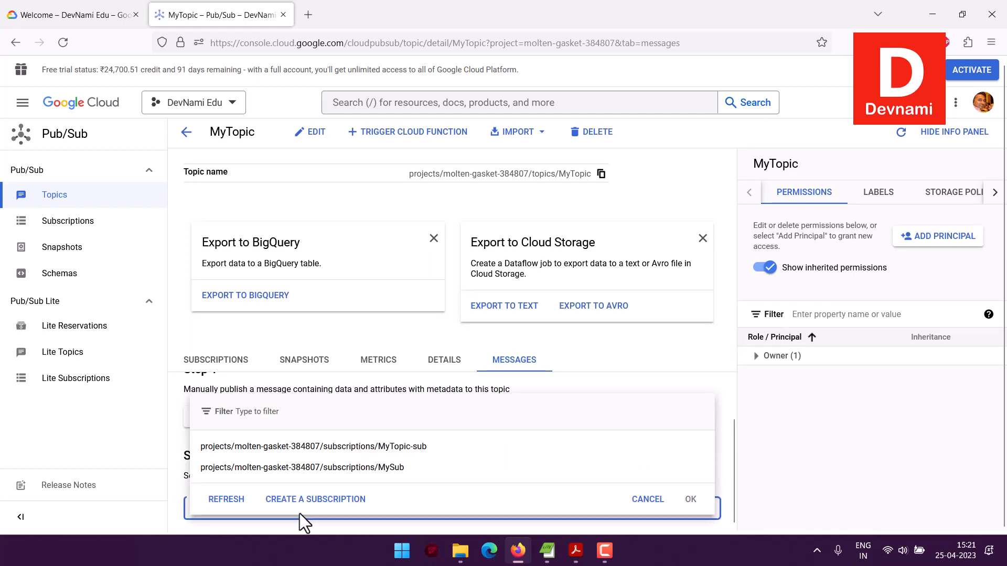
left_click(302, 467)
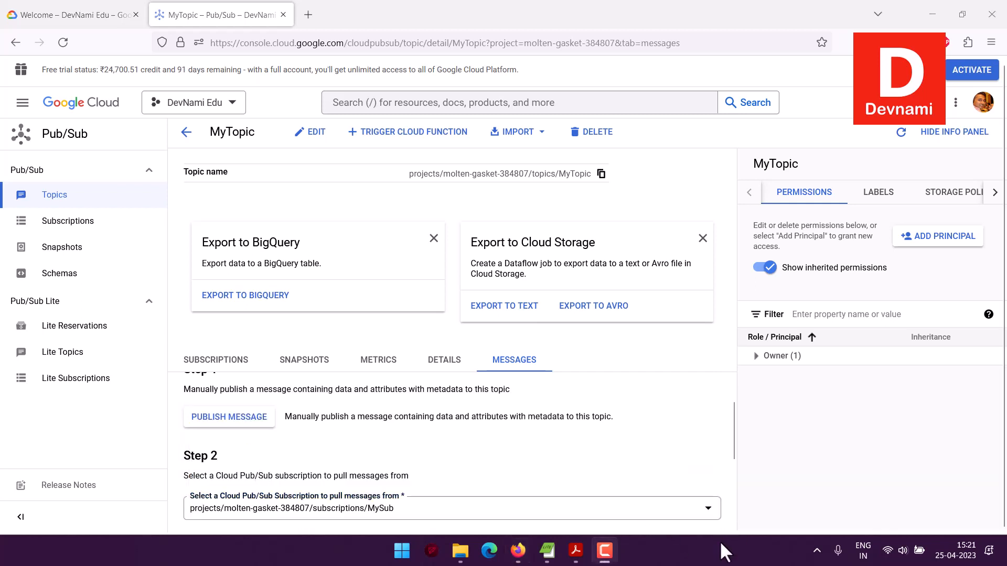
scroll(694, 448, "down", 3)
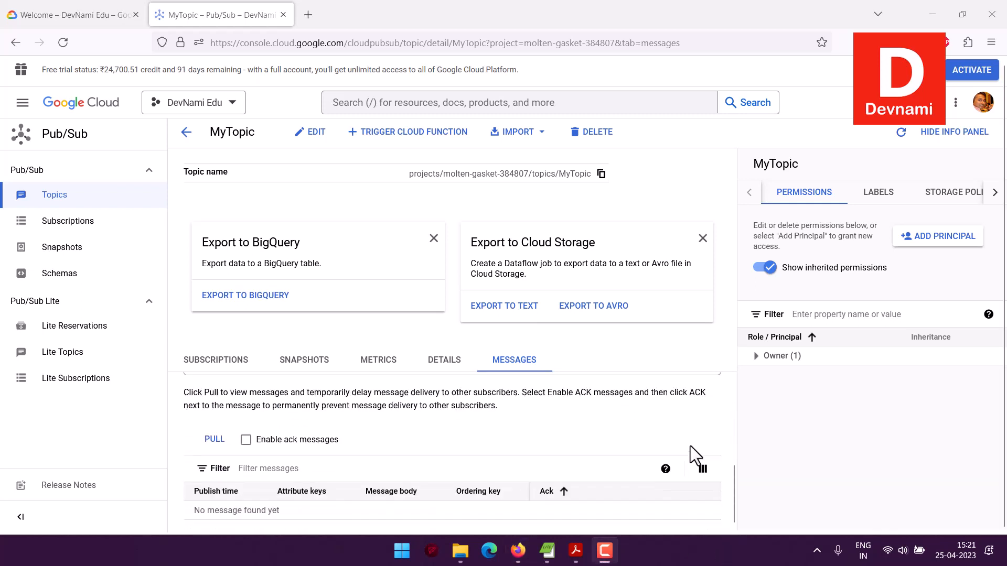
left_click(215, 441)
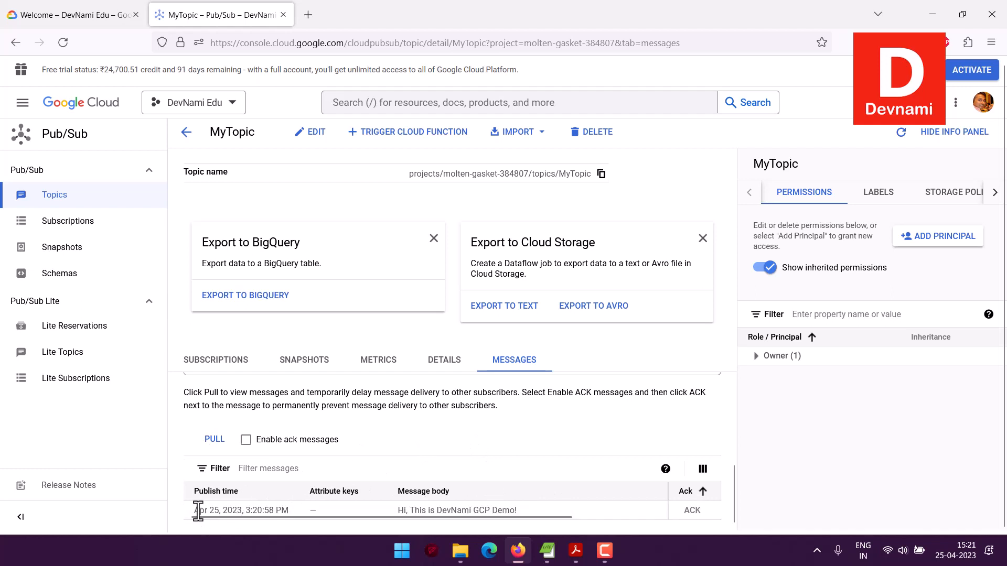
left_click_drag(395, 509, 521, 510)
left_click(520, 511)
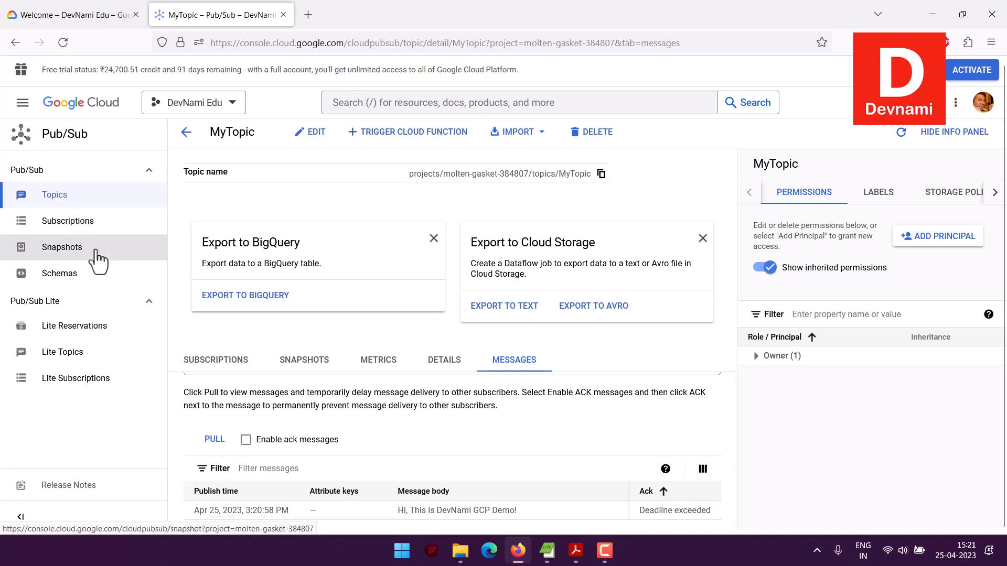
Step: Open the project's Pub/Sub snapshots and read the description in the snapshot creation form
left_click(72, 248)
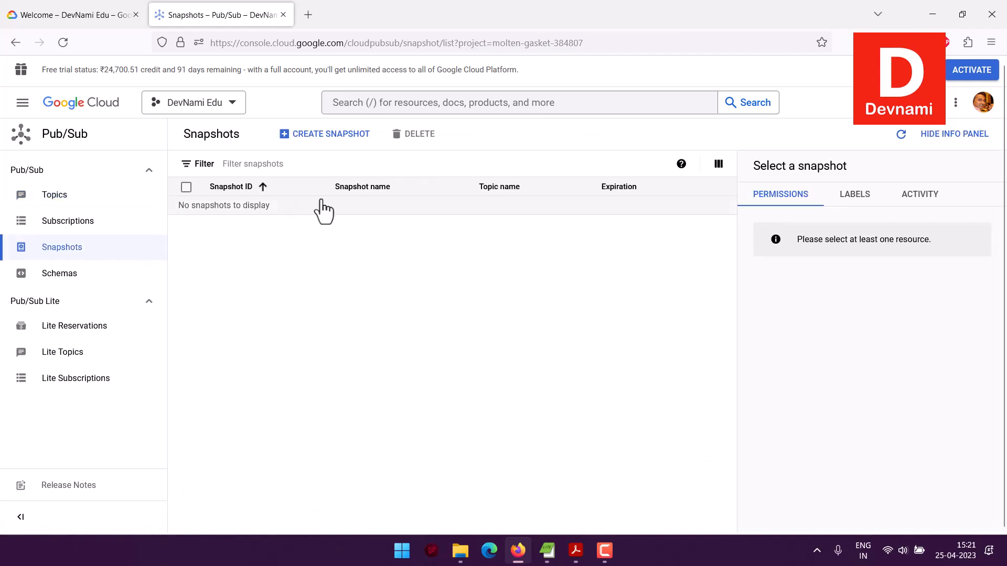
left_click(326, 137)
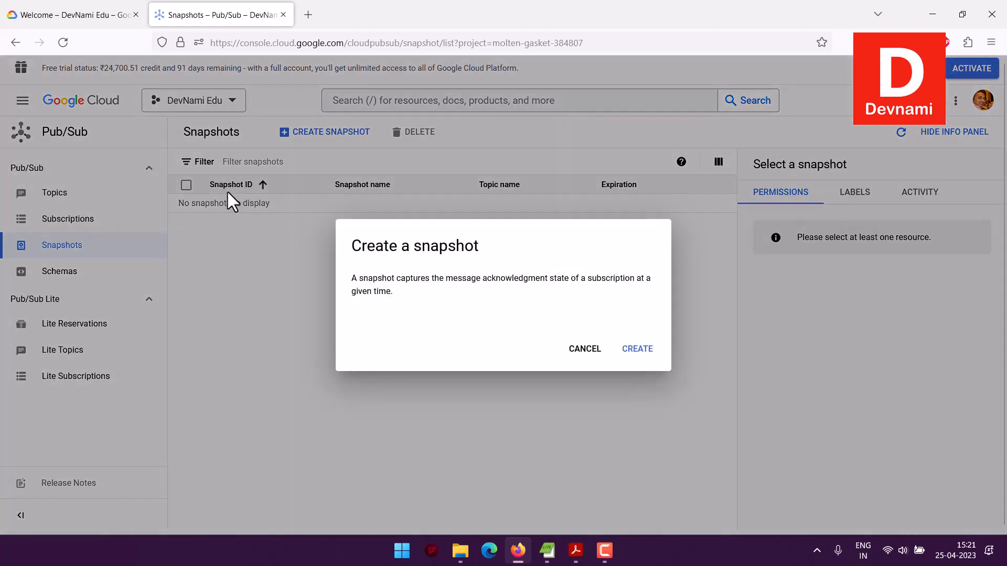
left_click_drag(352, 244, 448, 263)
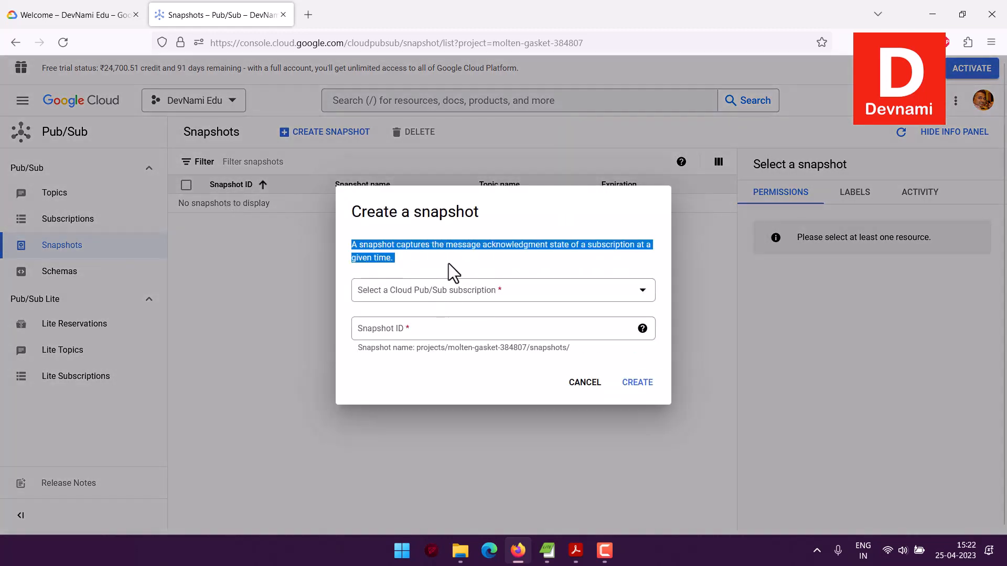
left_click(448, 263)
left_click_drag(521, 247, 602, 259)
left_click(601, 259)
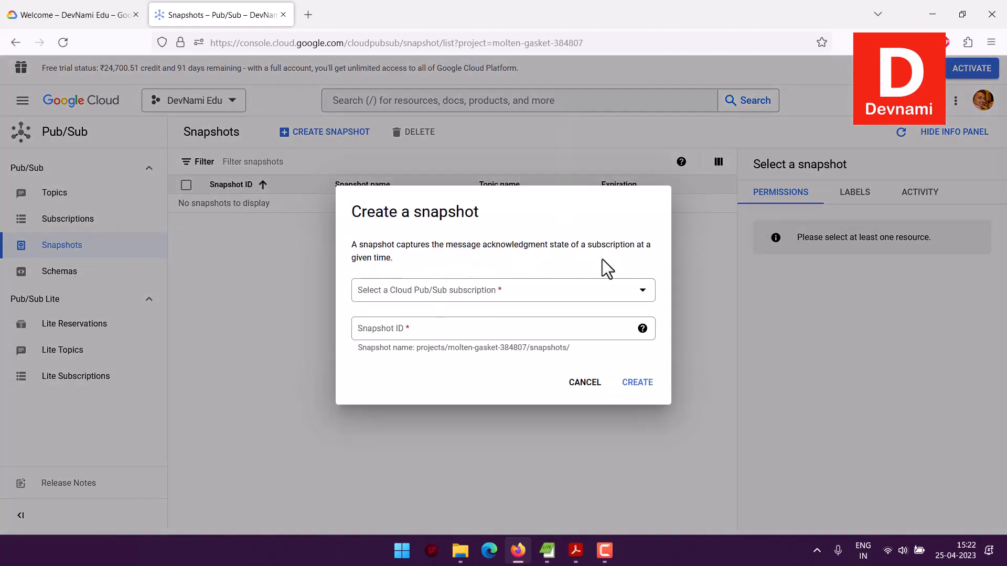
Step: Try MySub as the subscription in the snapshot form and check the Snapshot ID help, without creating a snapshot
left_click(643, 291)
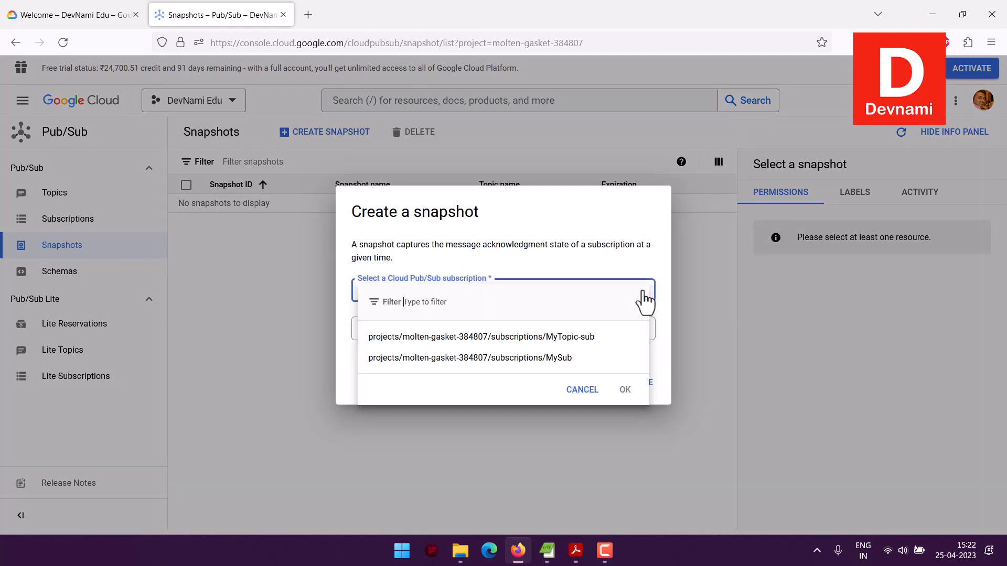
left_click(571, 362)
left_click(439, 326)
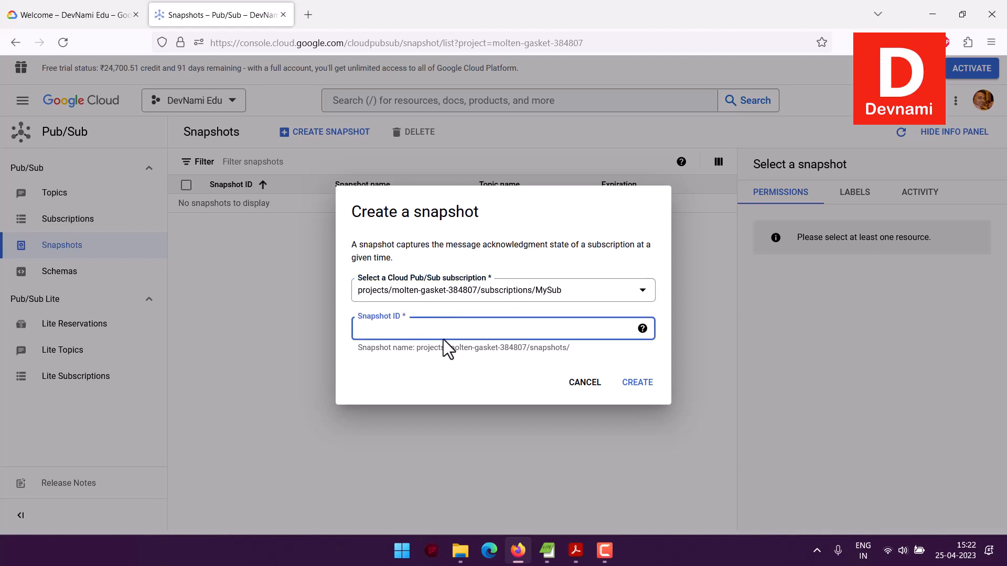
left_click(642, 330)
left_click(189, 308)
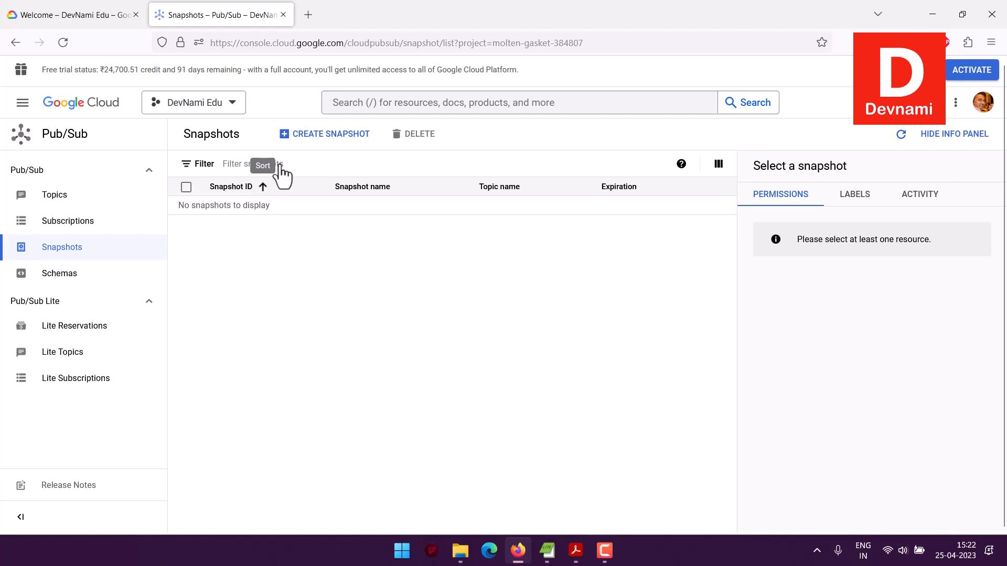
Step: Open the schema creation form from the Pub/Sub schemas and examine its ID, schema types and sample Avro definition
left_click(59, 273)
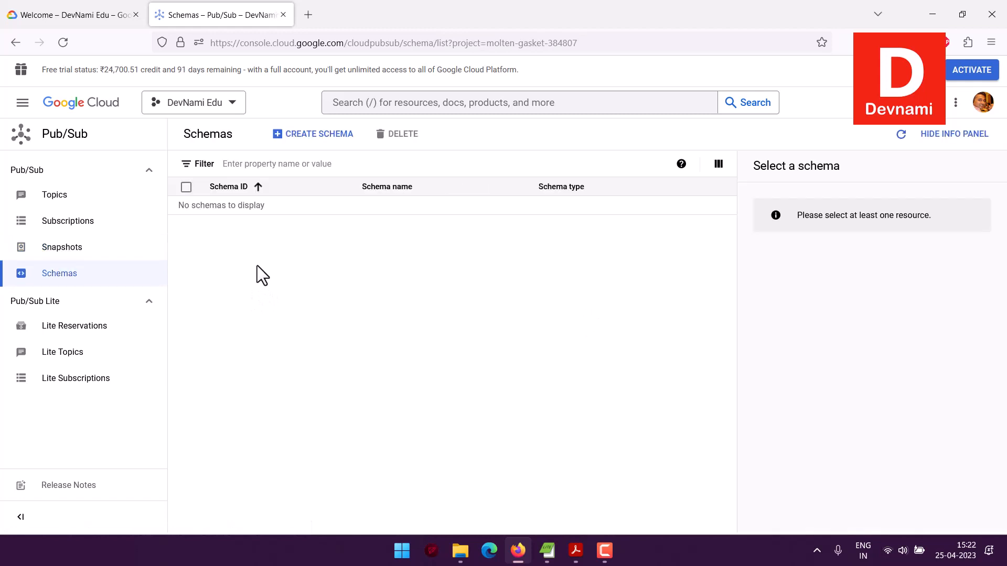
left_click(322, 137)
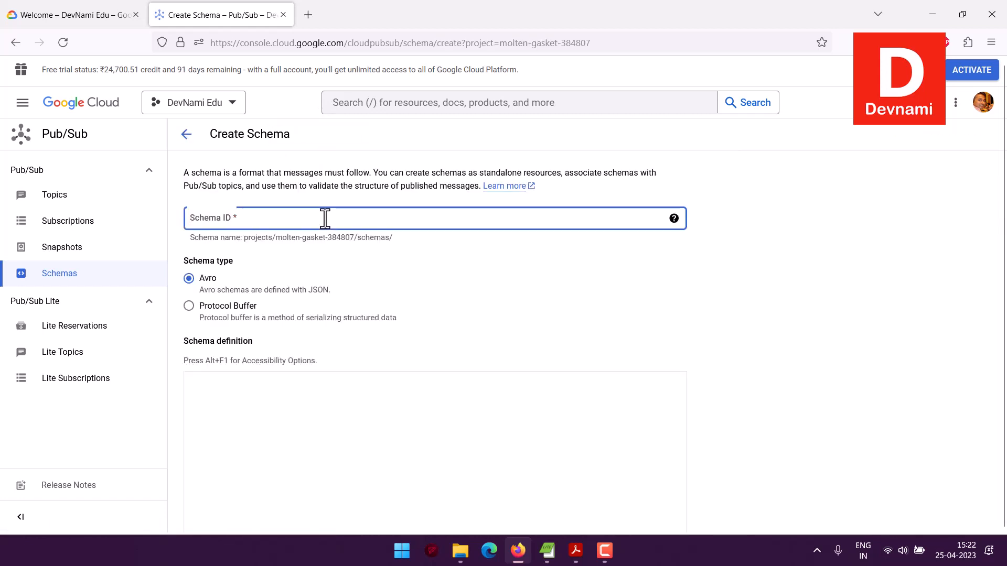
left_click(226, 223)
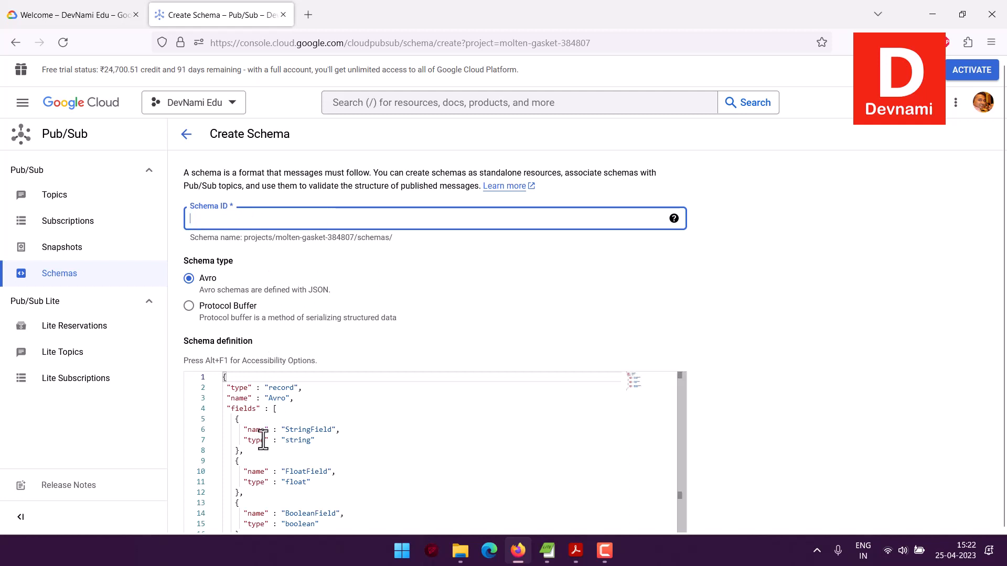
scroll(524, 440, "down", 3)
scroll(524, 439, "up", 3)
left_click_drag(198, 259, 245, 262)
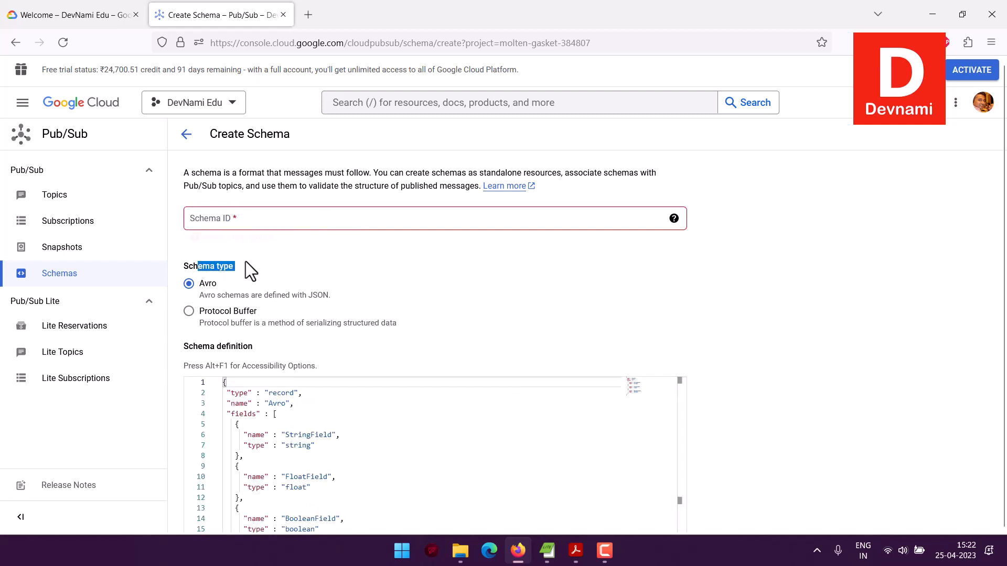
left_click(246, 261)
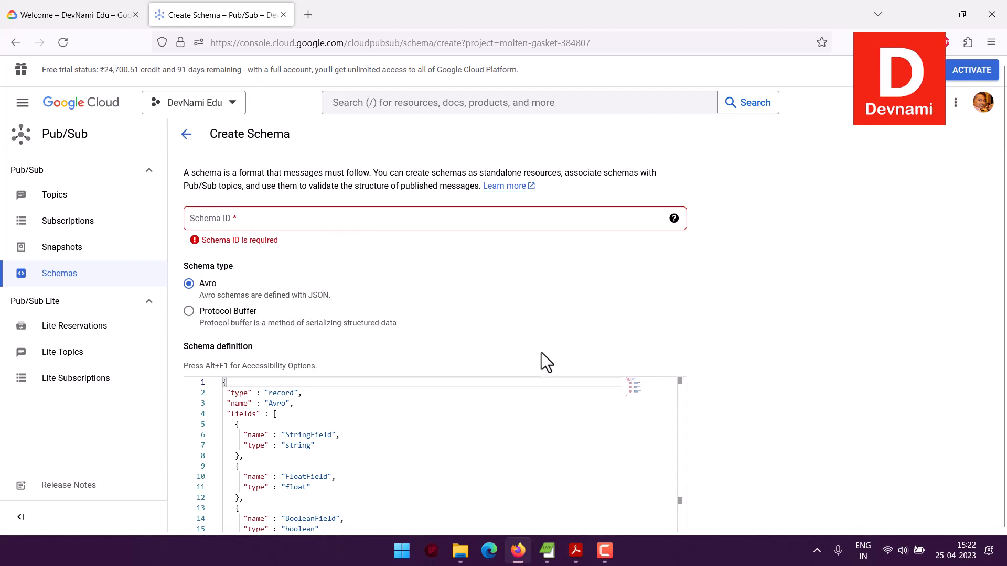
scroll(556, 440, "down", 2)
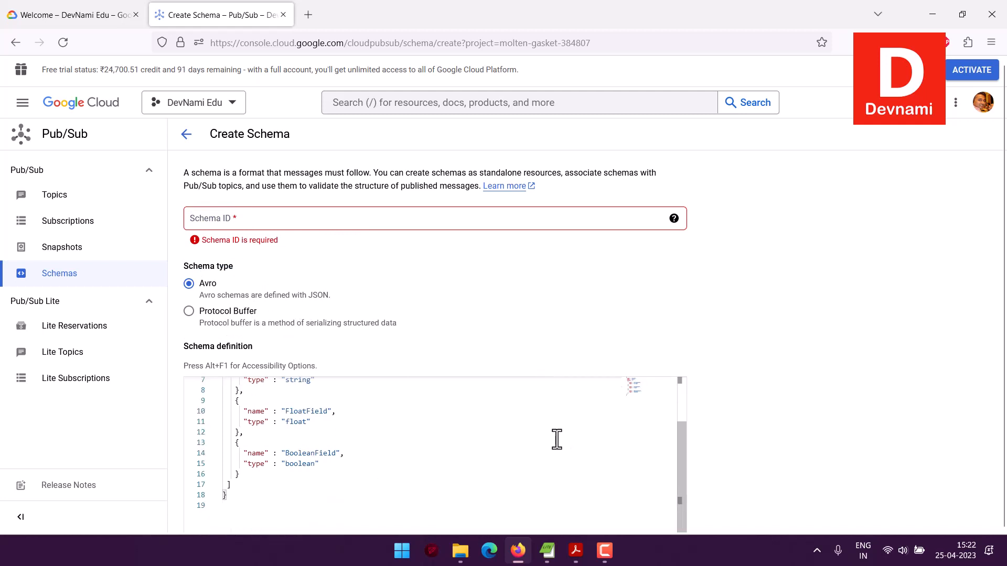
scroll(841, 407, "down", 5)
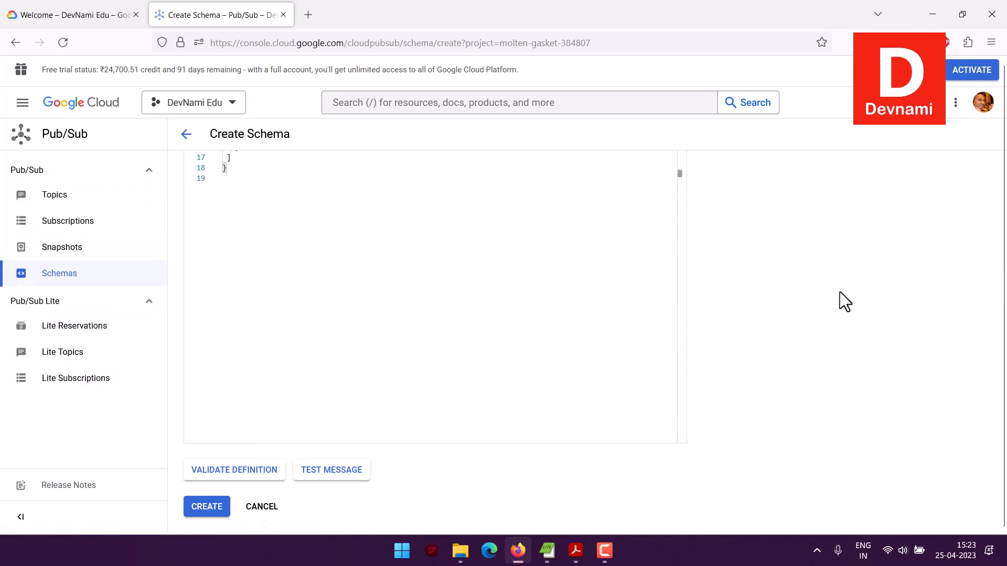
scroll(734, 293, "up", 6)
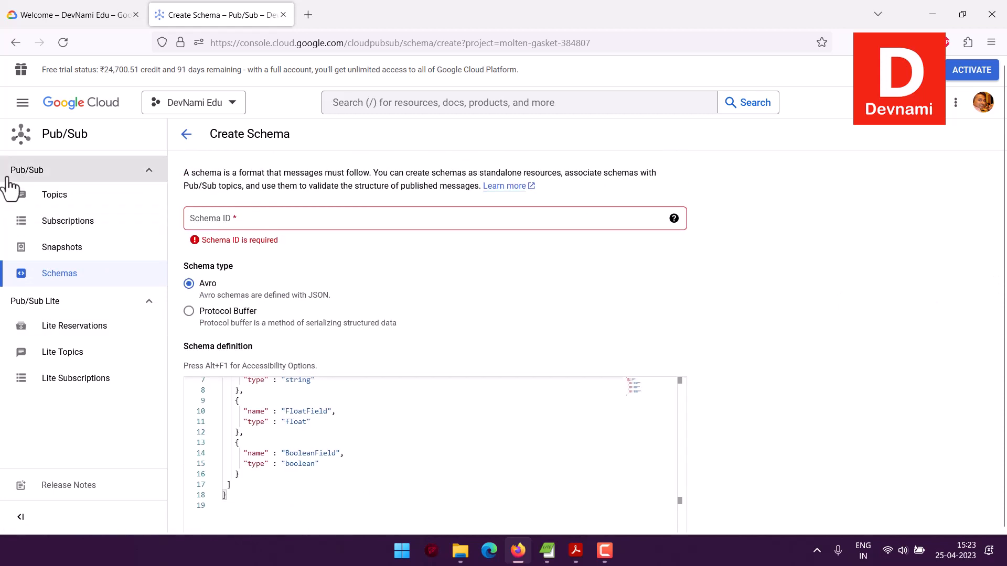
Step: Delete the MyTopic topic from the project's Pub/Sub topics, confirming the deletion with the word "delete"
left_click(79, 196)
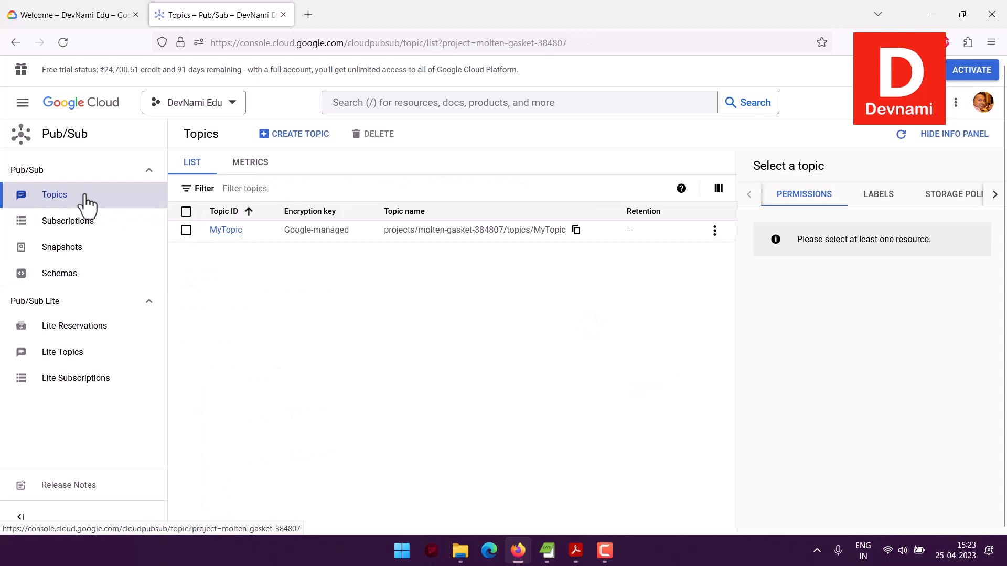
left_click(187, 231)
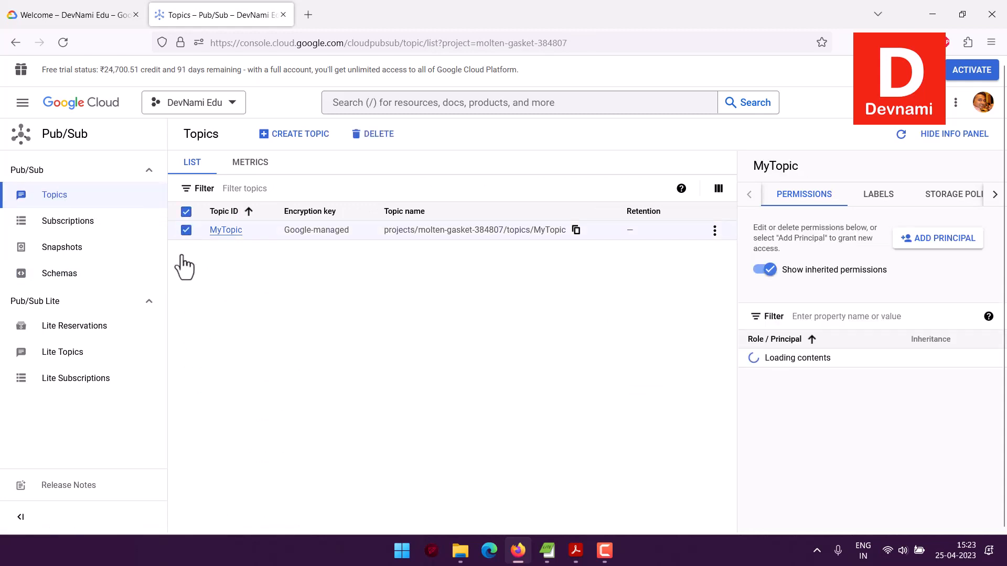
left_click(374, 134)
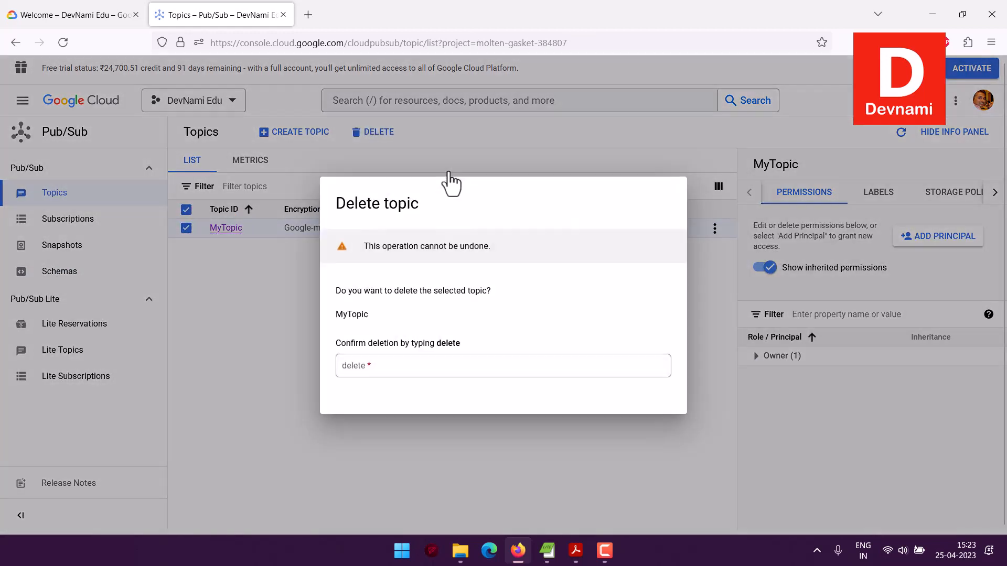
left_click(430, 350)
type("delete")
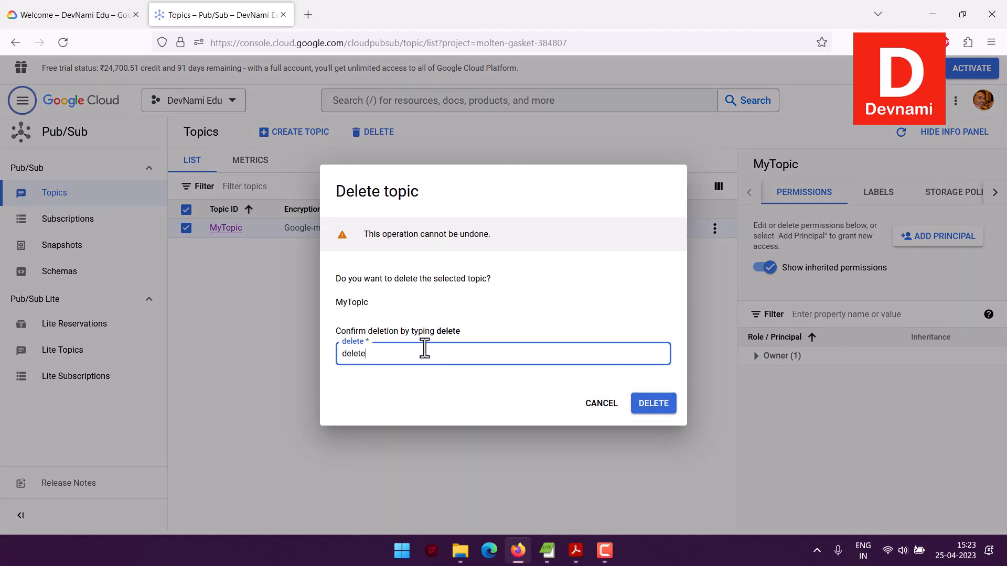
left_click(673, 404)
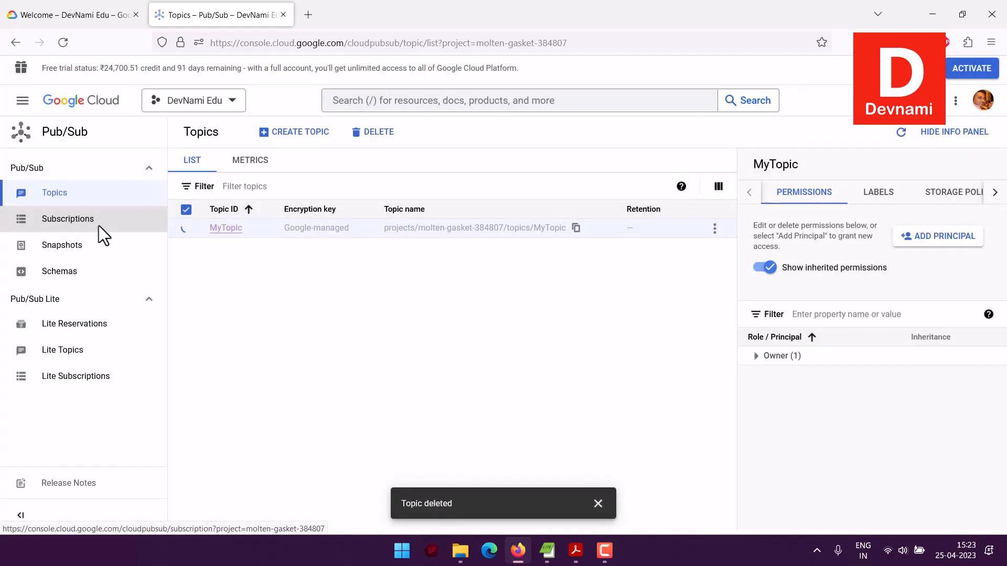
Step: Delete both the MySub and MyTopic-sub subscriptions from the project's Pub/Sub subscriptions
left_click(80, 223)
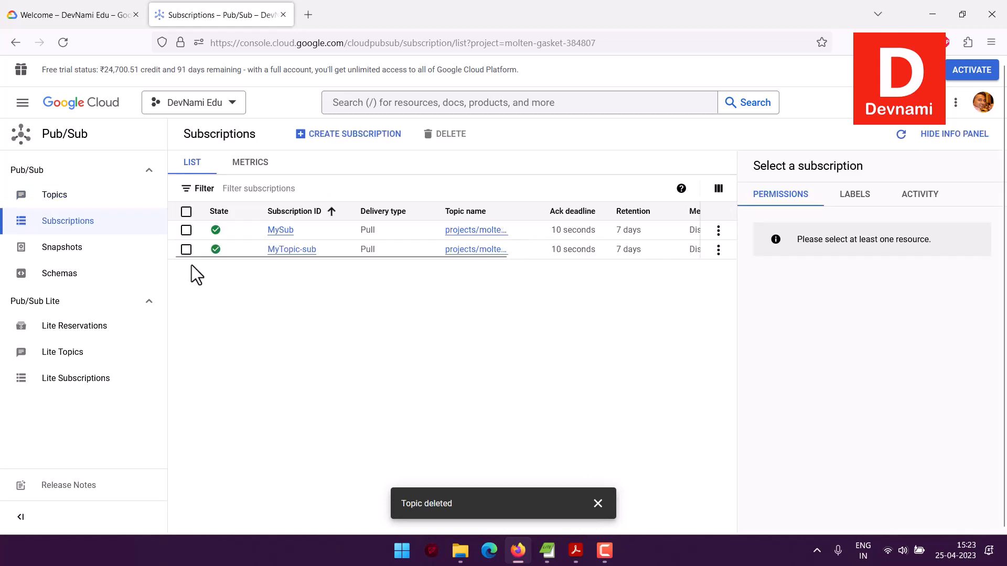
left_click(186, 211)
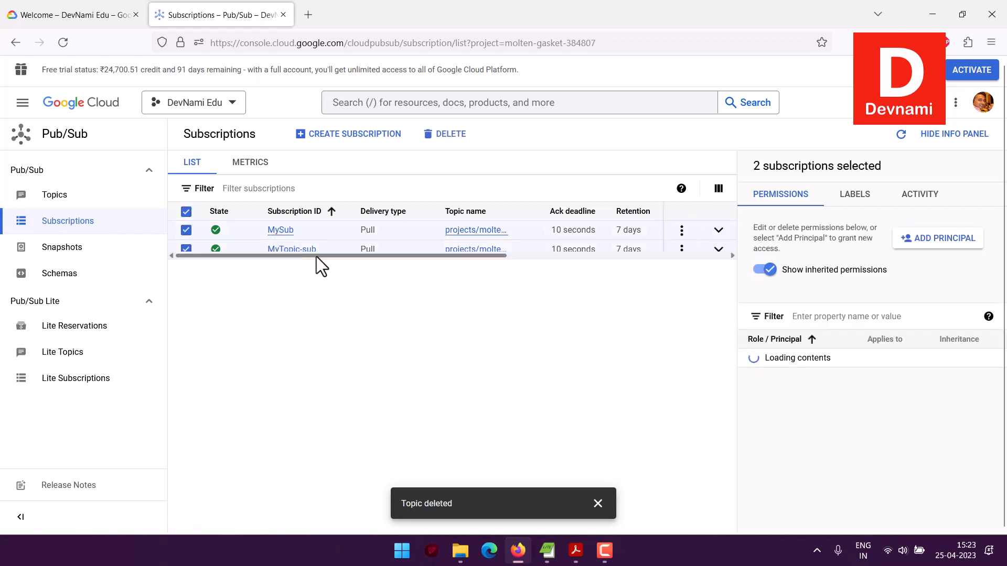
left_click(449, 135)
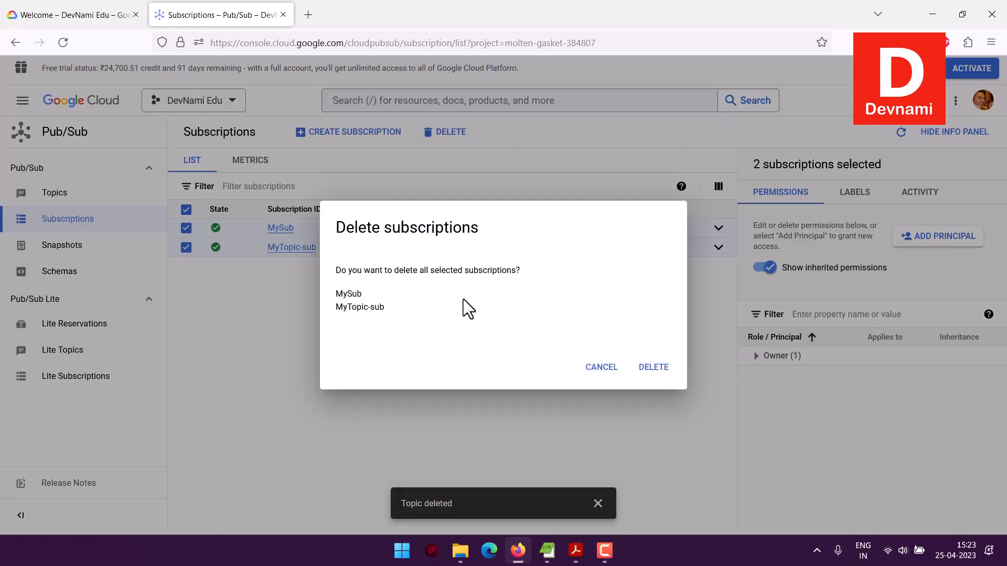
left_click(644, 358)
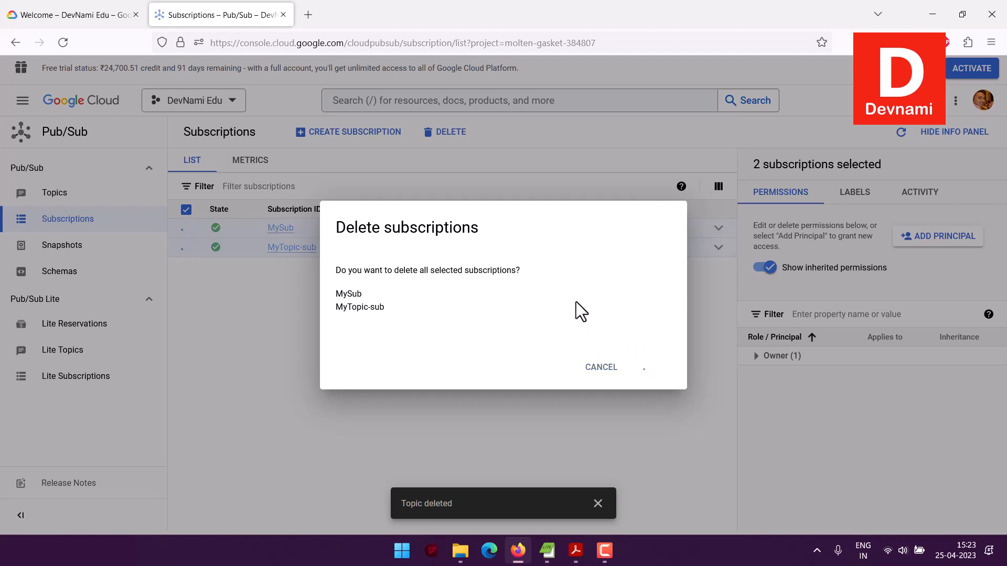